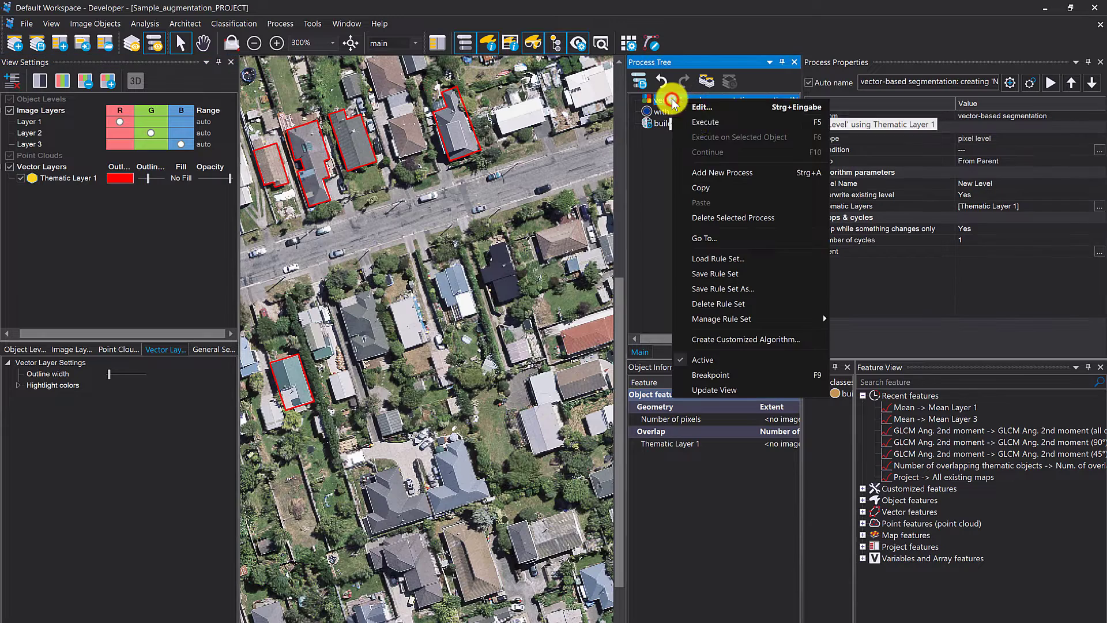
Execute the vector-based segmentation process and the process that assigns the building class by overlap with Thematic Layer 1
left_click(695, 123)
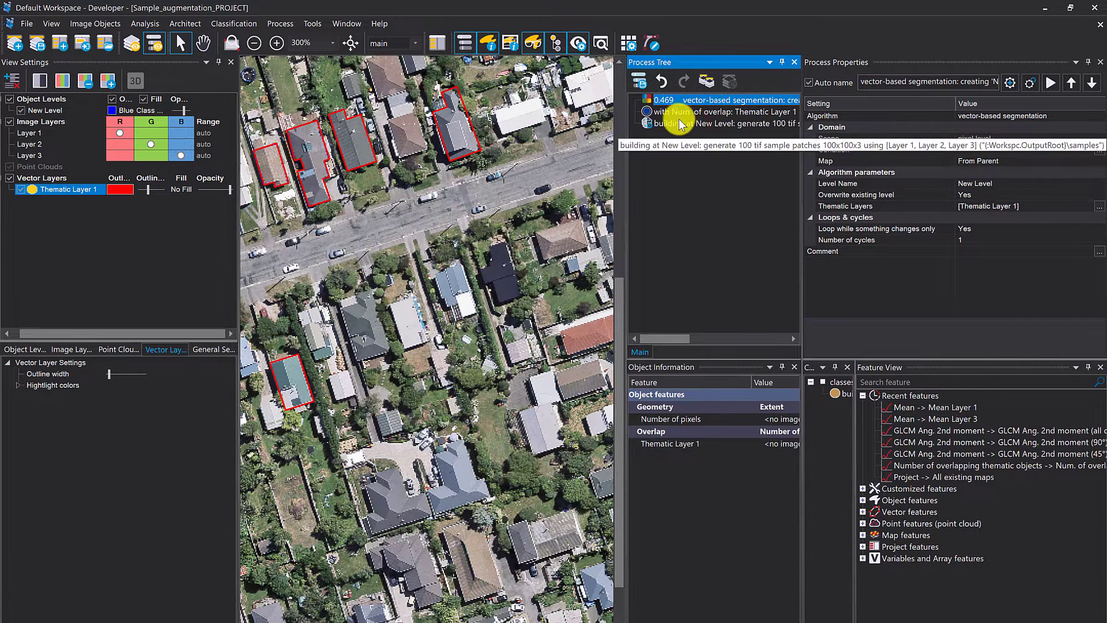
right_click(679, 112)
left_click(707, 135)
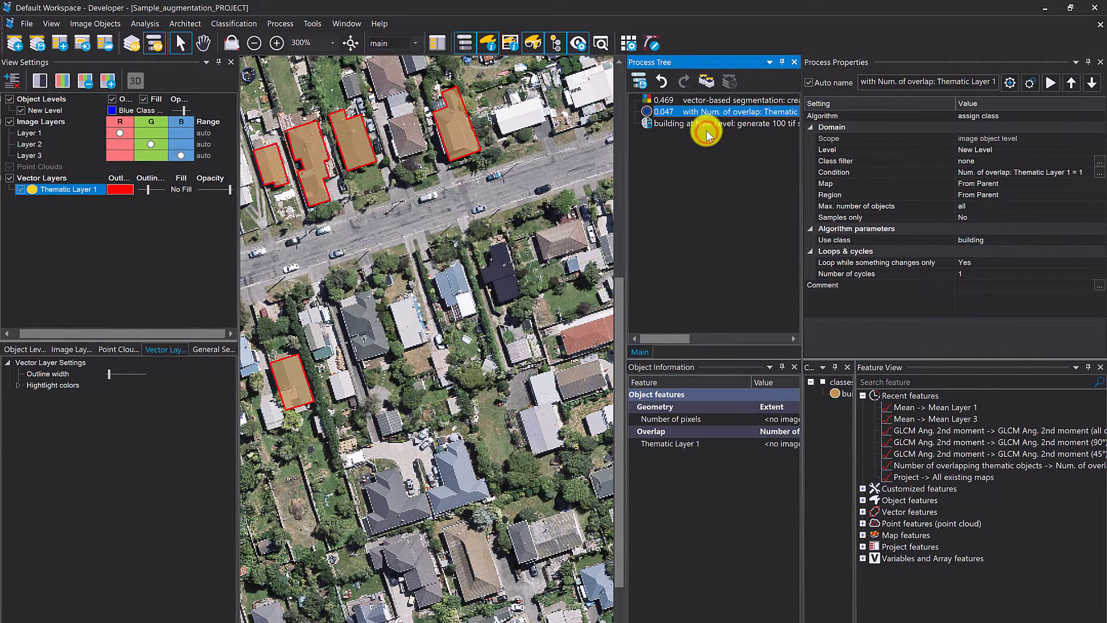
Hide the vector layers in the map view
left_click_drag(355, 235, 405, 252)
mouse_move(415, 255)
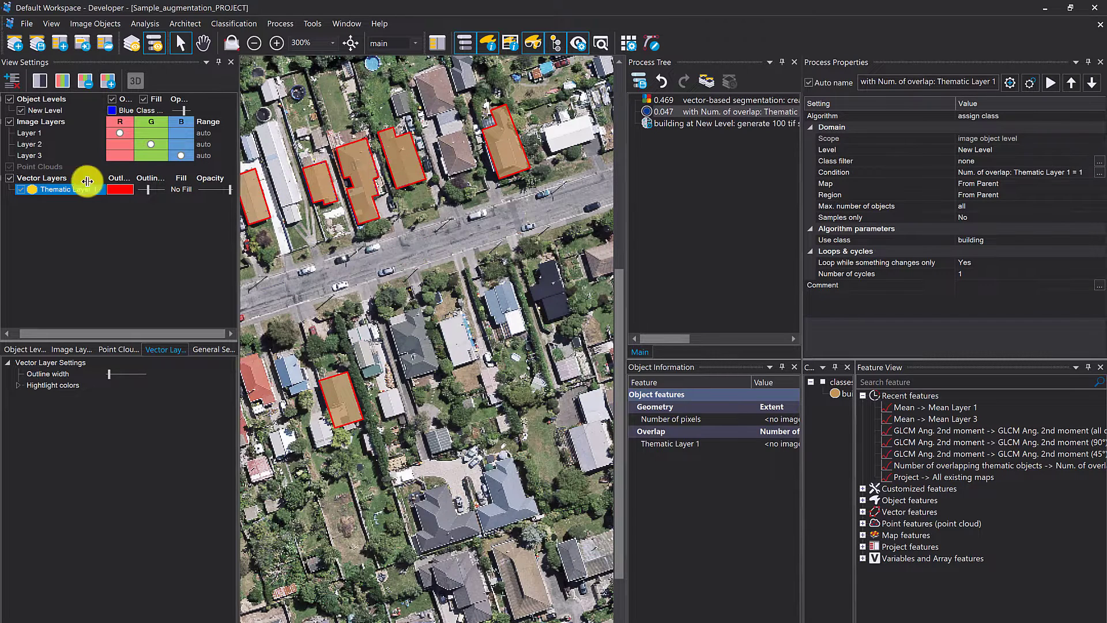
left_click(10, 178)
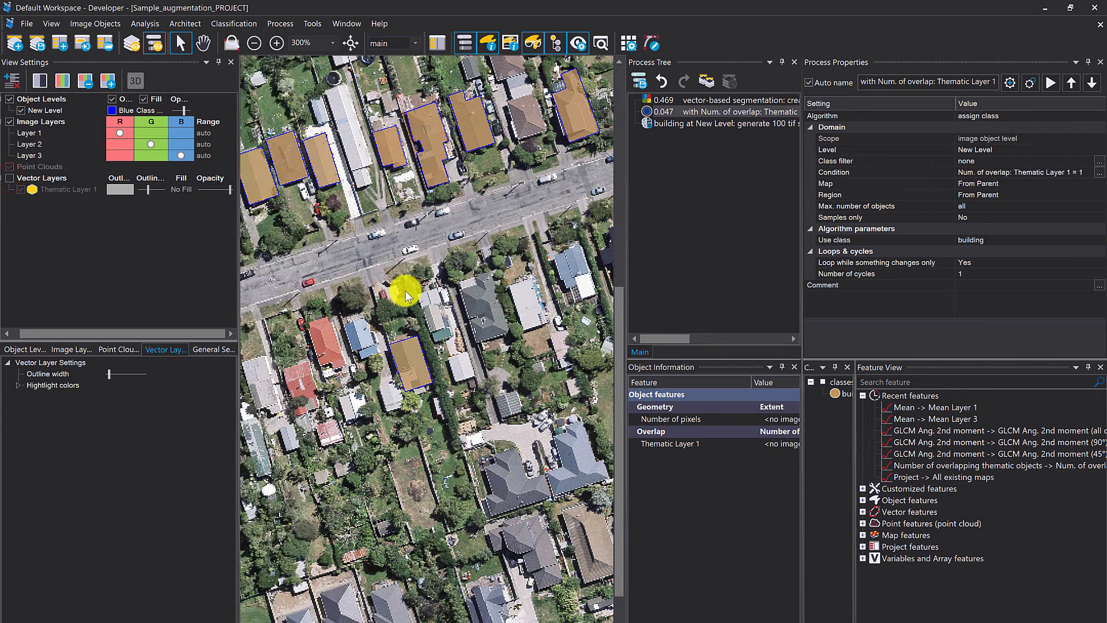
Enable manual editing in Image object editing mode and activate the object classification tool with unclassified as the class
left_click(629, 45)
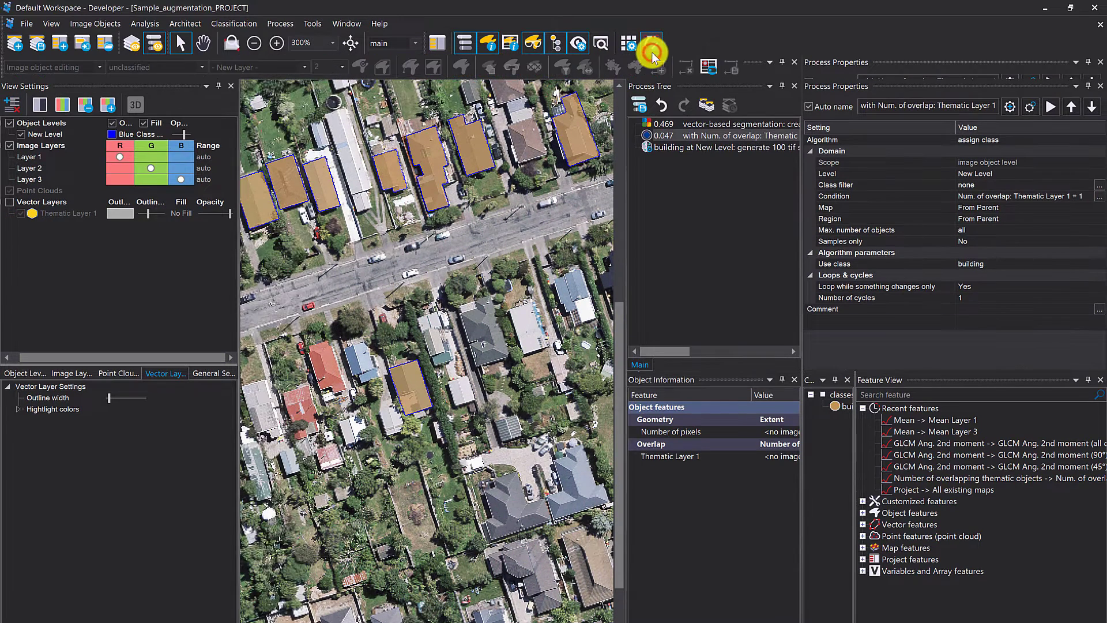
left_click(85, 65)
left_click(84, 66)
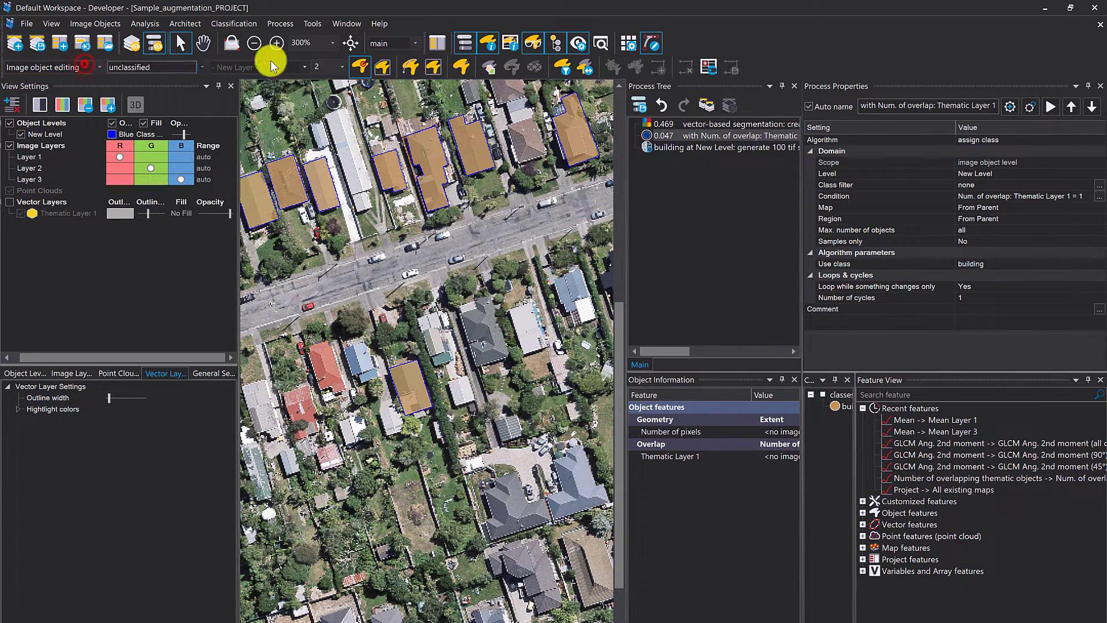
left_click(582, 69)
Reclassify six building objects along the north side of the road as unclassified, skipping the large building in the middle
left_click(255, 200)
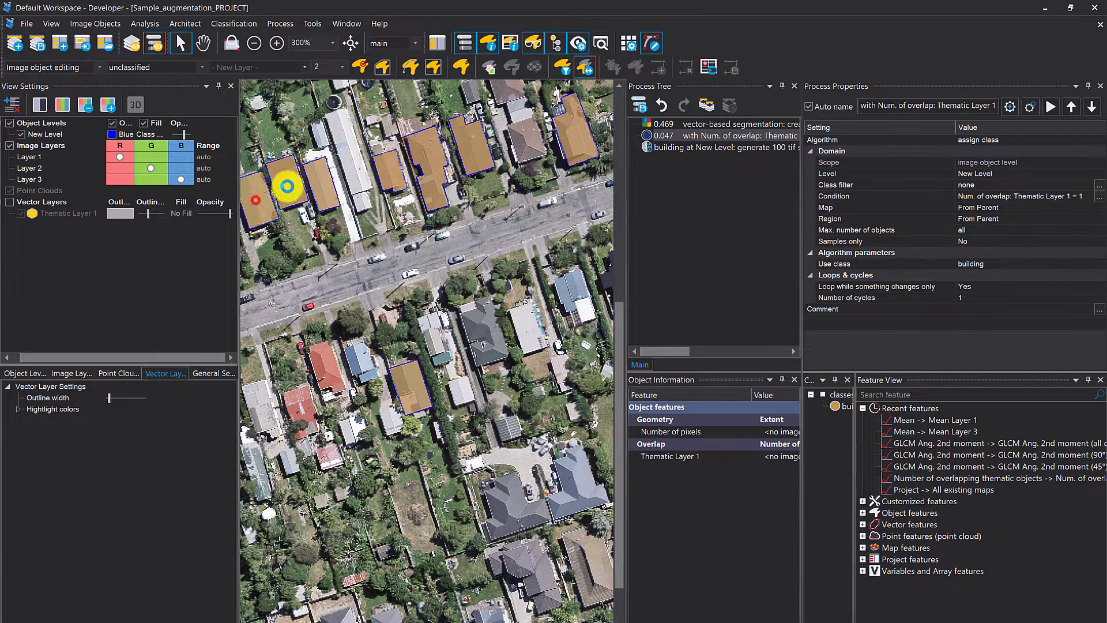
left_click(287, 185)
left_click(316, 193)
left_click(390, 171)
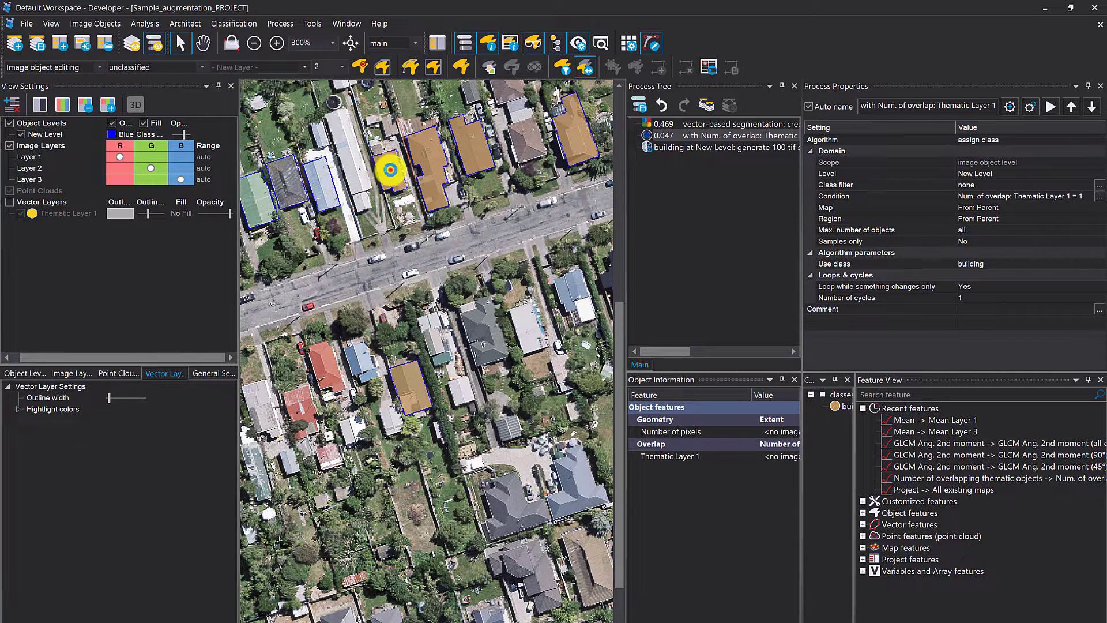
left_click(482, 147)
left_click(573, 132)
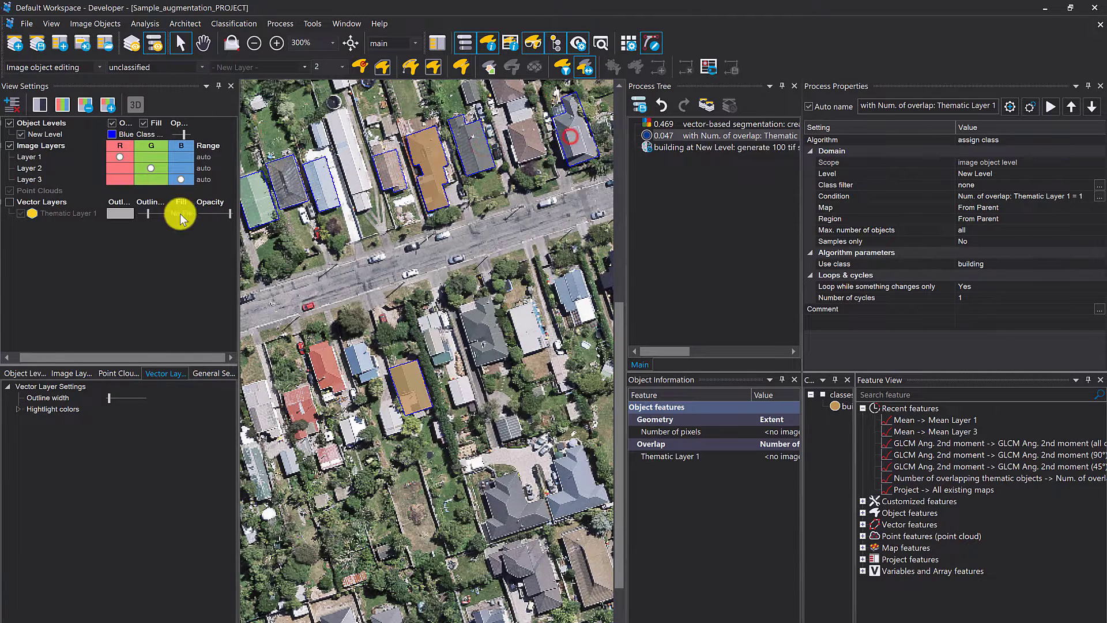
Change the display color of the building class to red
left_click(833, 406)
double_click(833, 406)
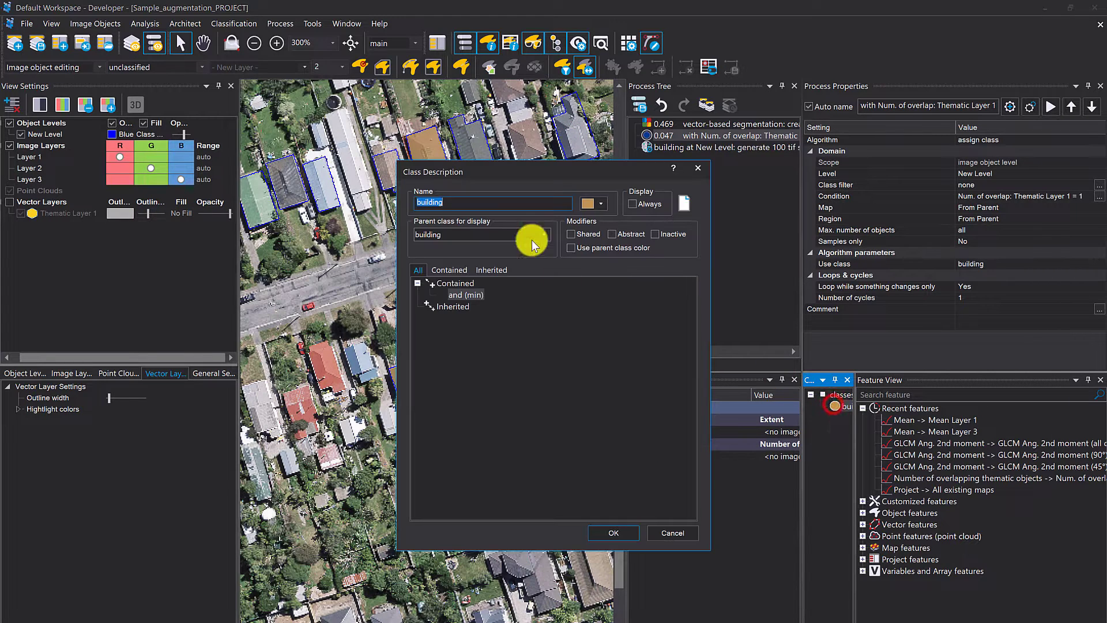
left_click(588, 204)
left_click(609, 243)
left_click(625, 529)
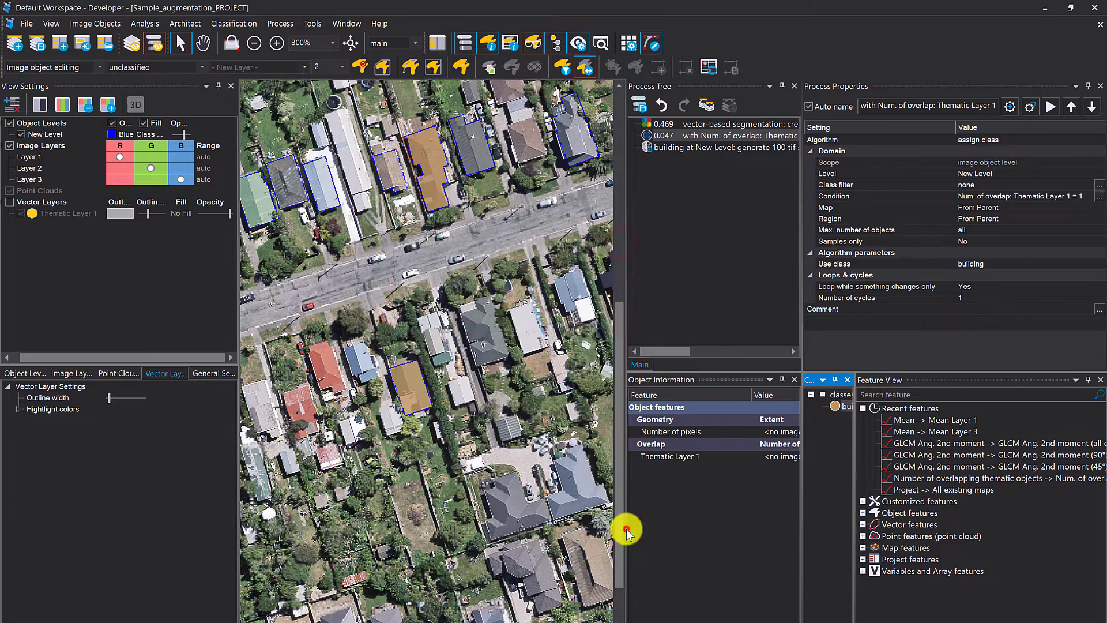
Reclassify the remaining building objects south of the road as unclassified
left_click_drag(455, 375, 453, 295)
left_click(408, 301)
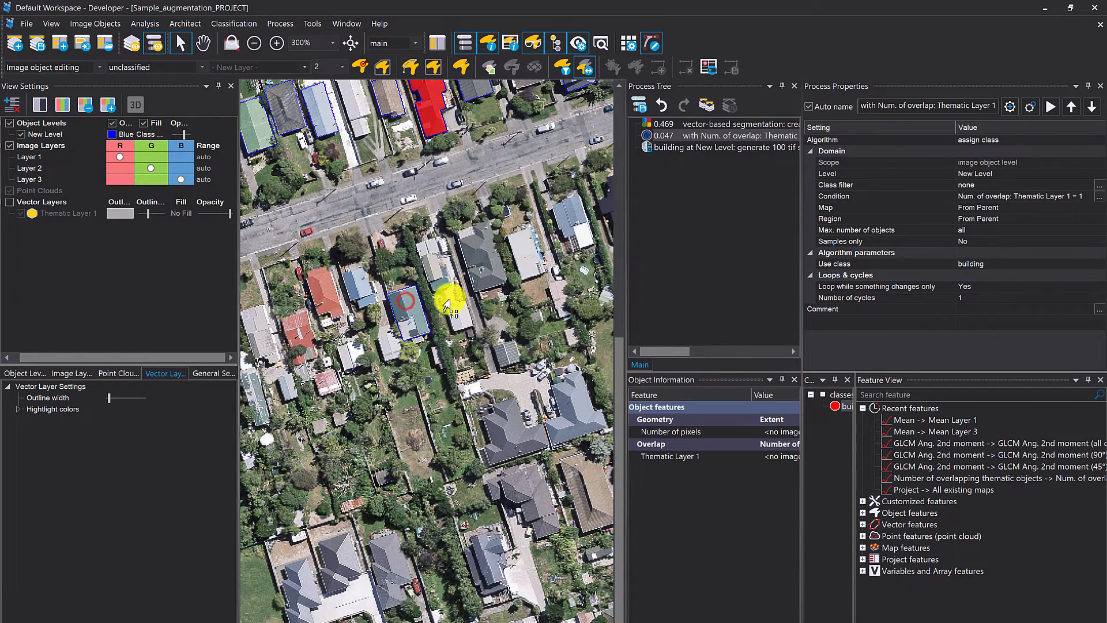
left_click_drag(411, 472, 429, 210)
left_click(383, 467)
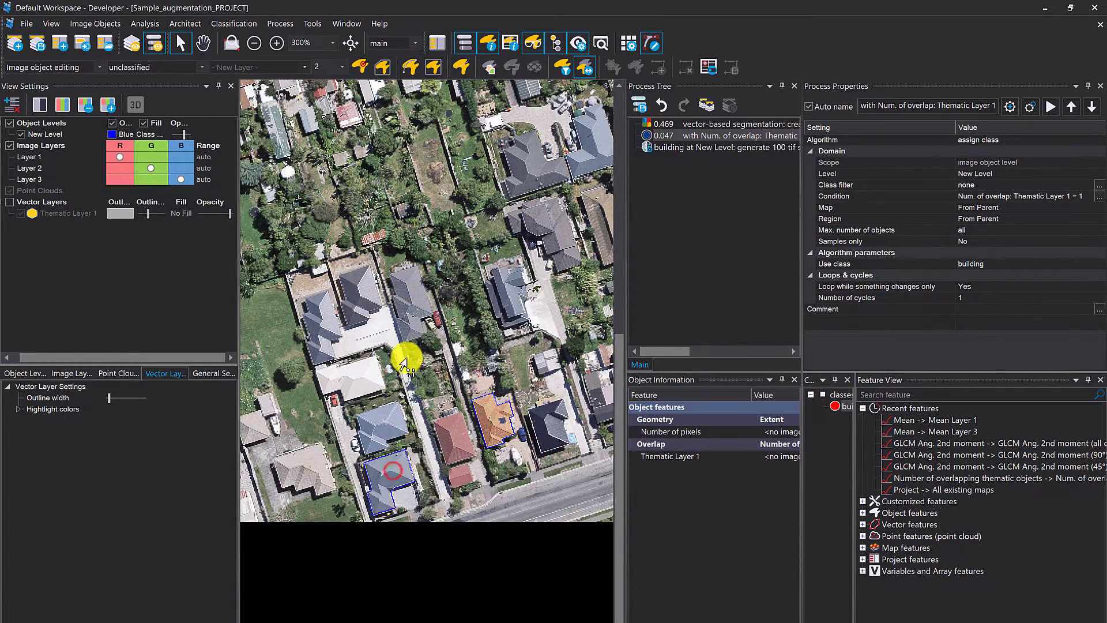
Examine the whole image and the row of houses for objects still assigned to the building class
scroll(404, 360, "down", 1)
scroll(414, 319, "down", 3)
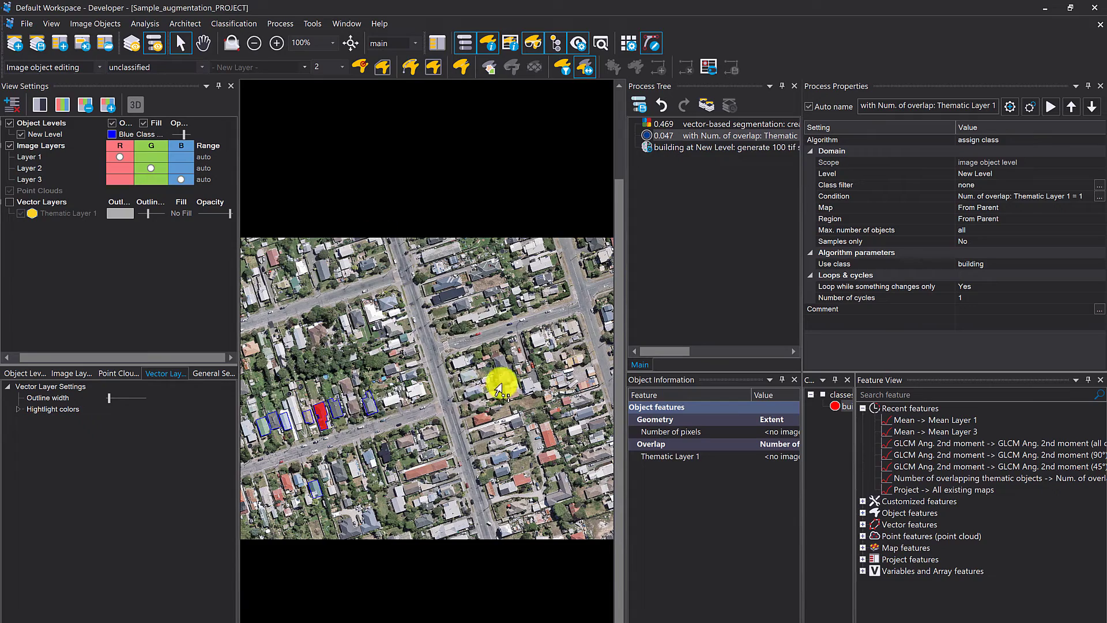
scroll(310, 380, "up", 1)
scroll(310, 380, "up", 3)
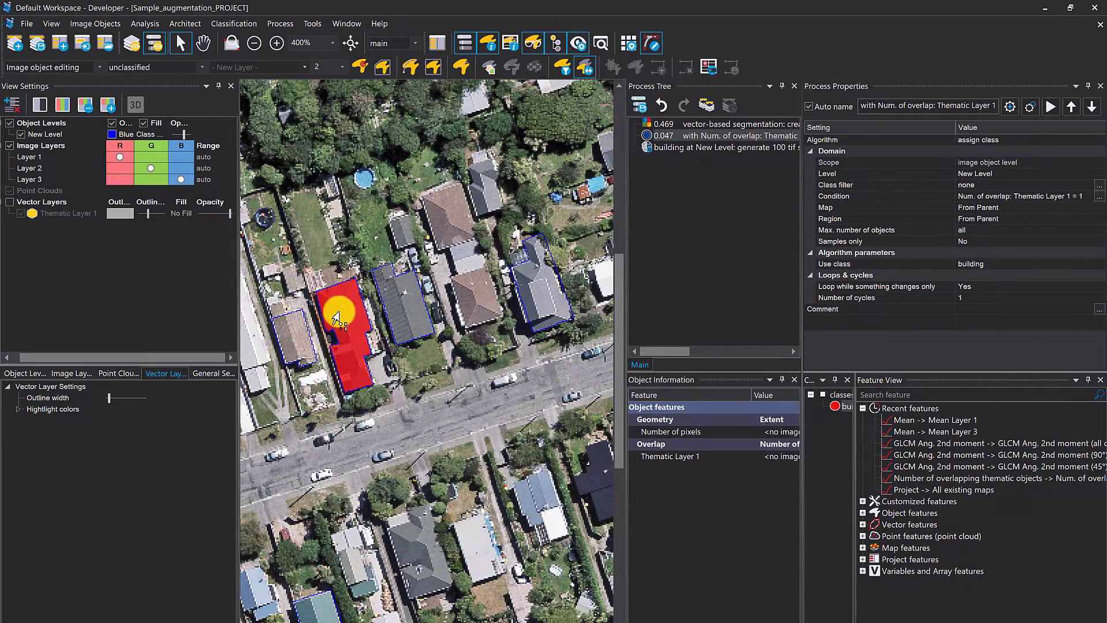
scroll(404, 314, "down", 1)
scroll(436, 300, "up", 1)
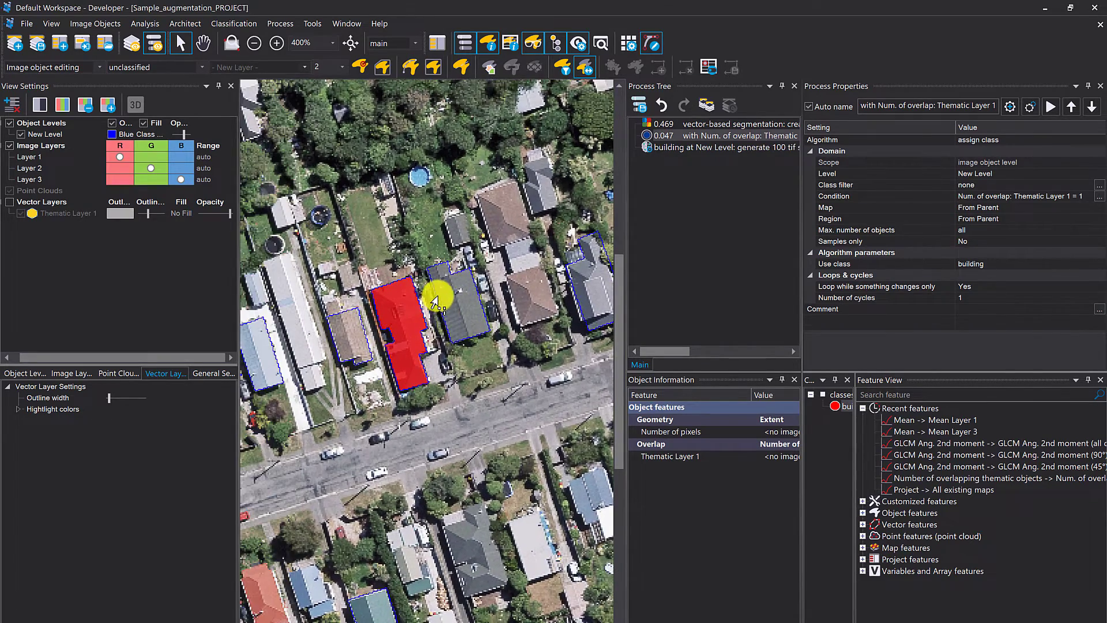
mouse_move(437, 301)
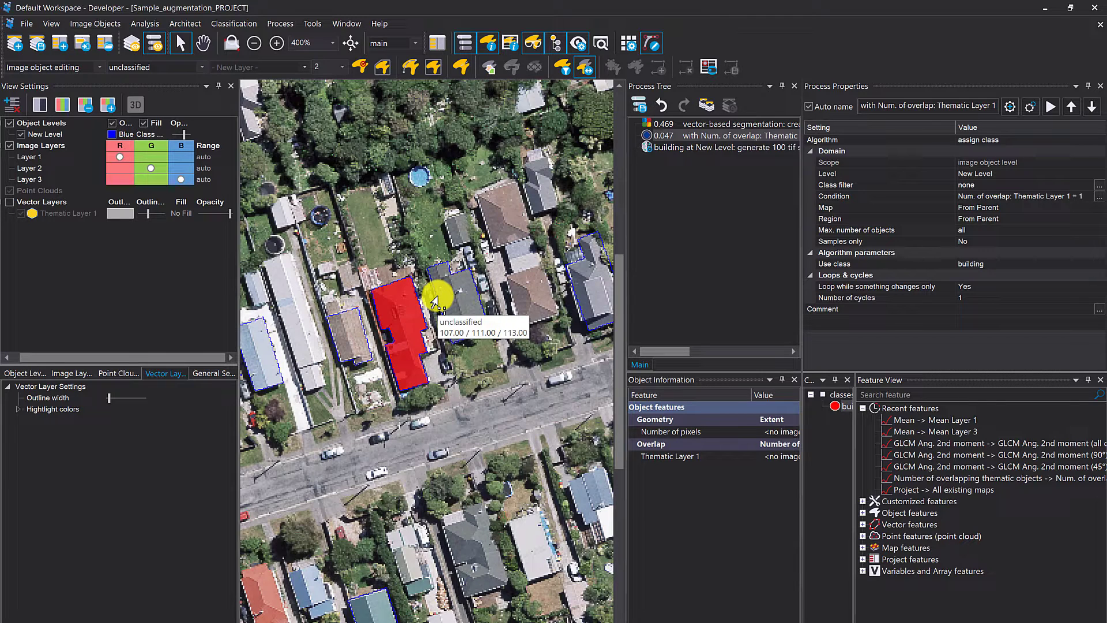
Open the generate labeled sample patches process for editing and place its dialog beside the red building
left_click(709, 145)
double_click(710, 145)
left_click_drag(749, 141, 700, 130)
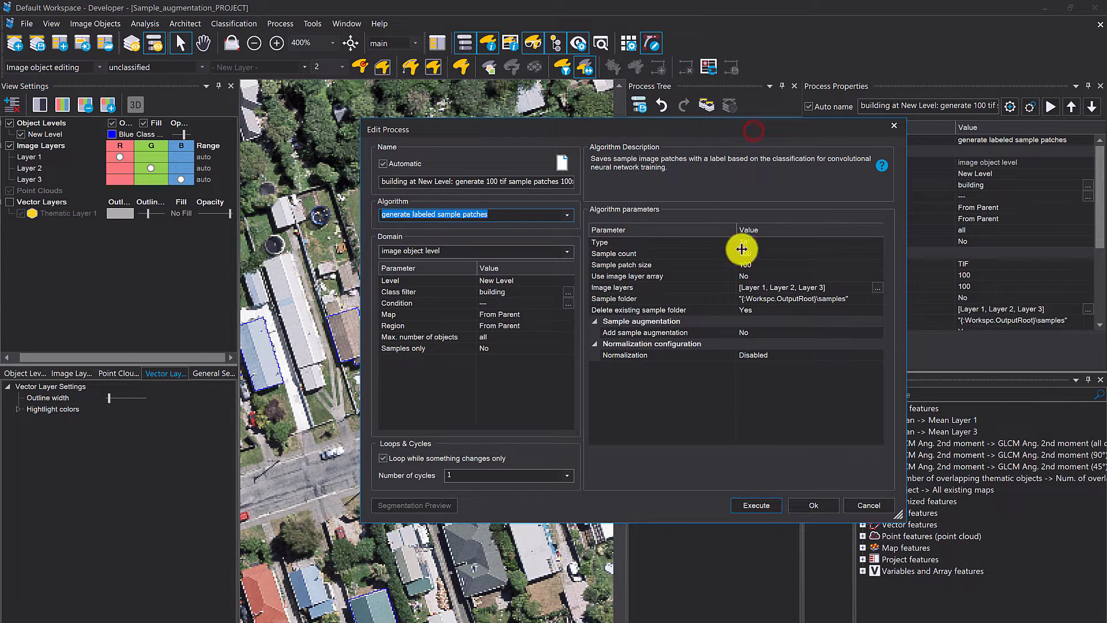
left_click(514, 210)
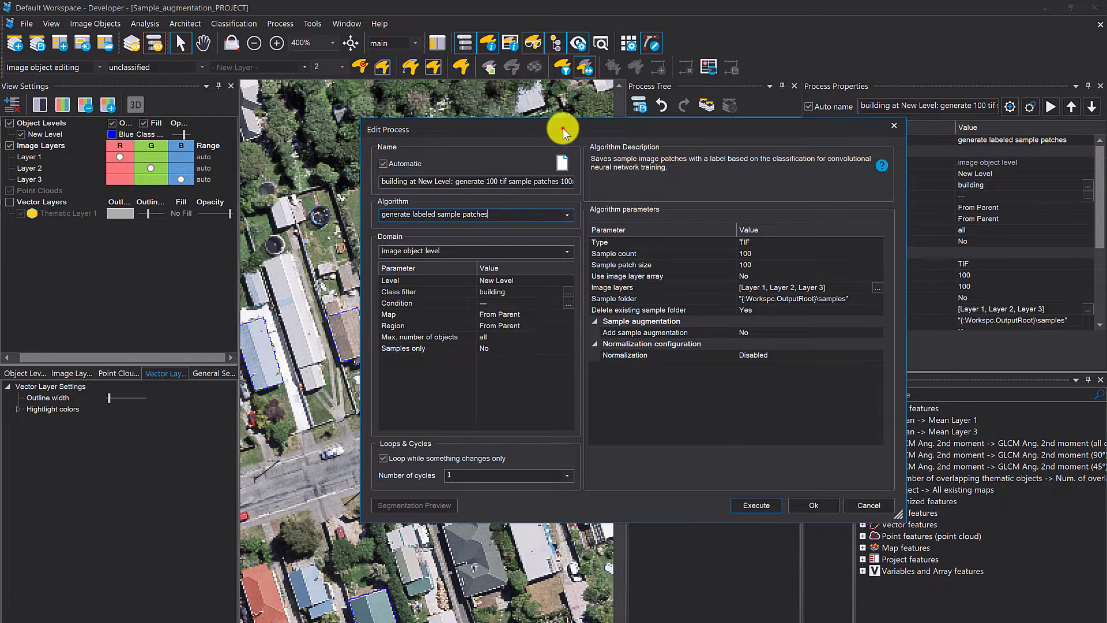
left_click_drag(564, 133, 462, 91)
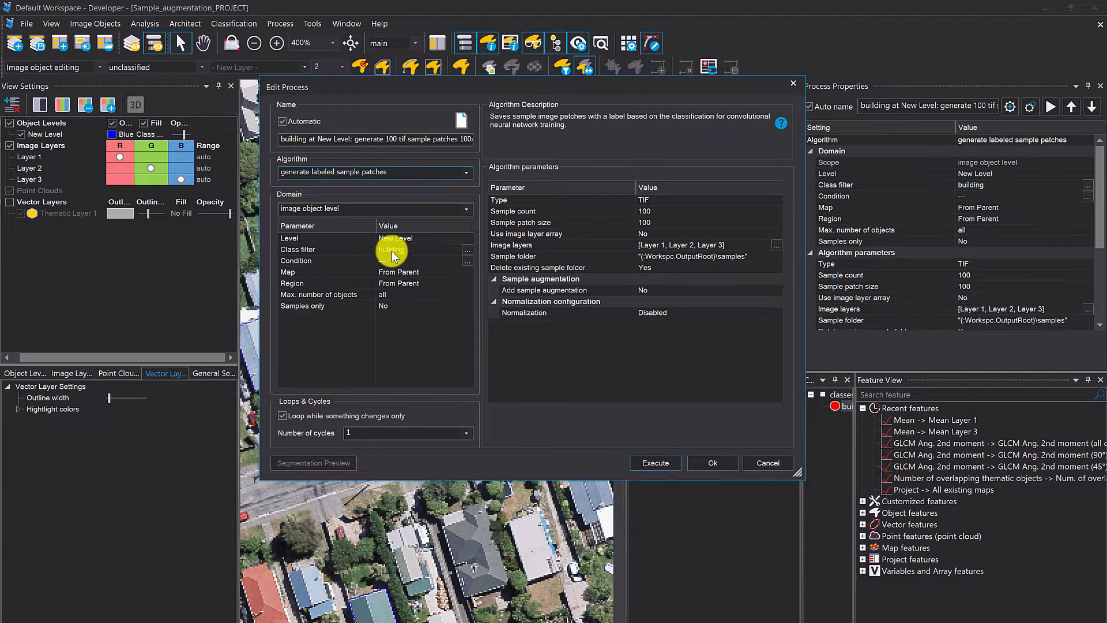
left_click_drag(415, 86, 672, 78)
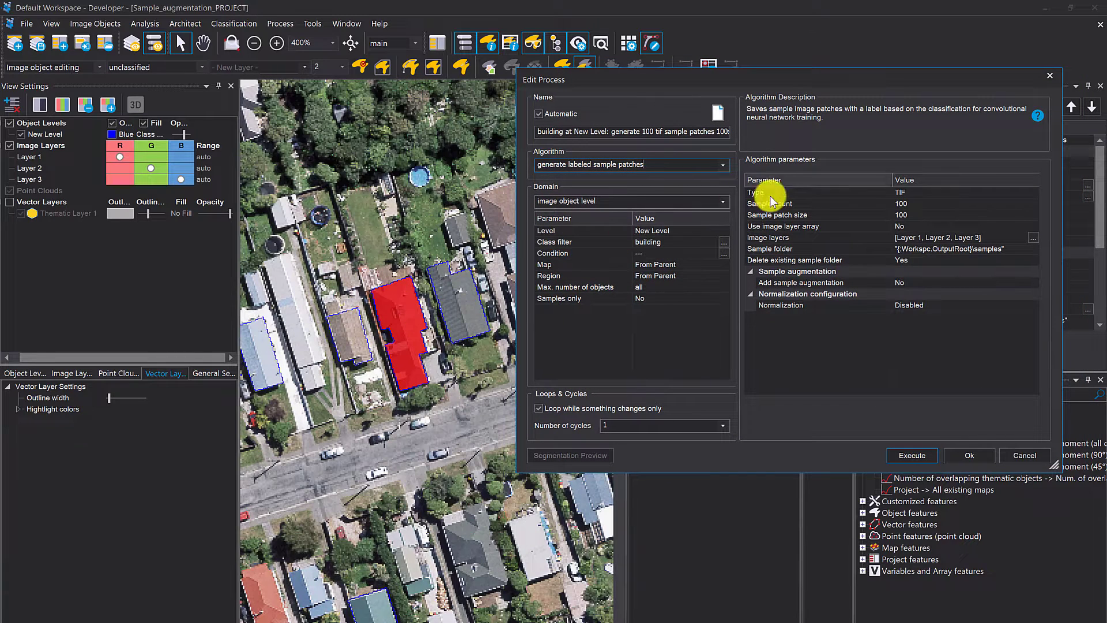
left_click_drag(798, 81, 702, 78)
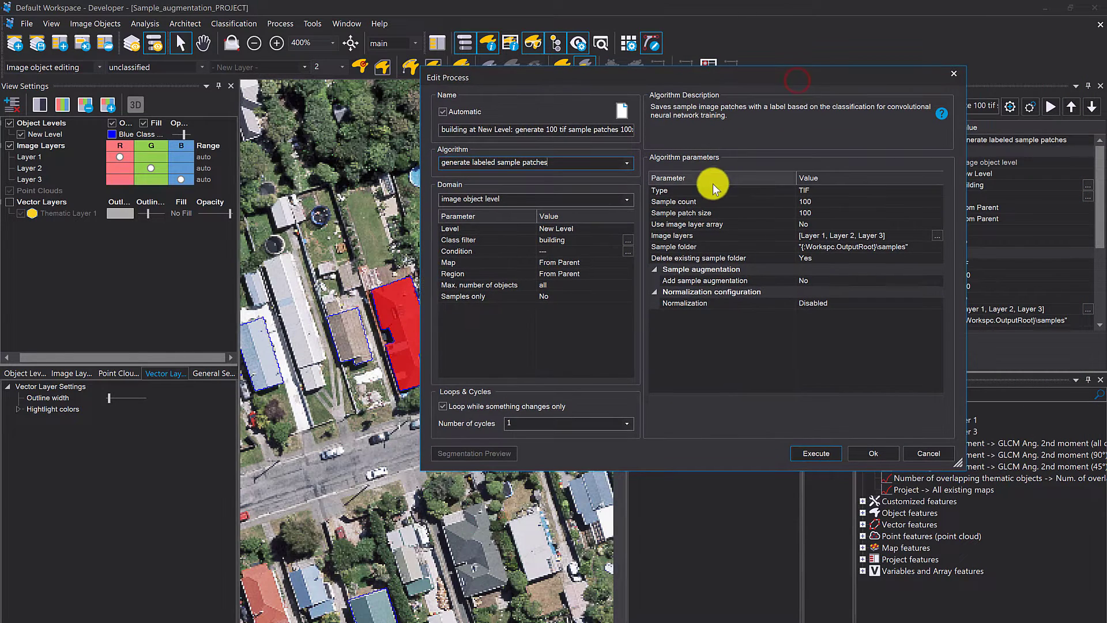
Review the sample patch type options and select TIF
left_click(774, 189)
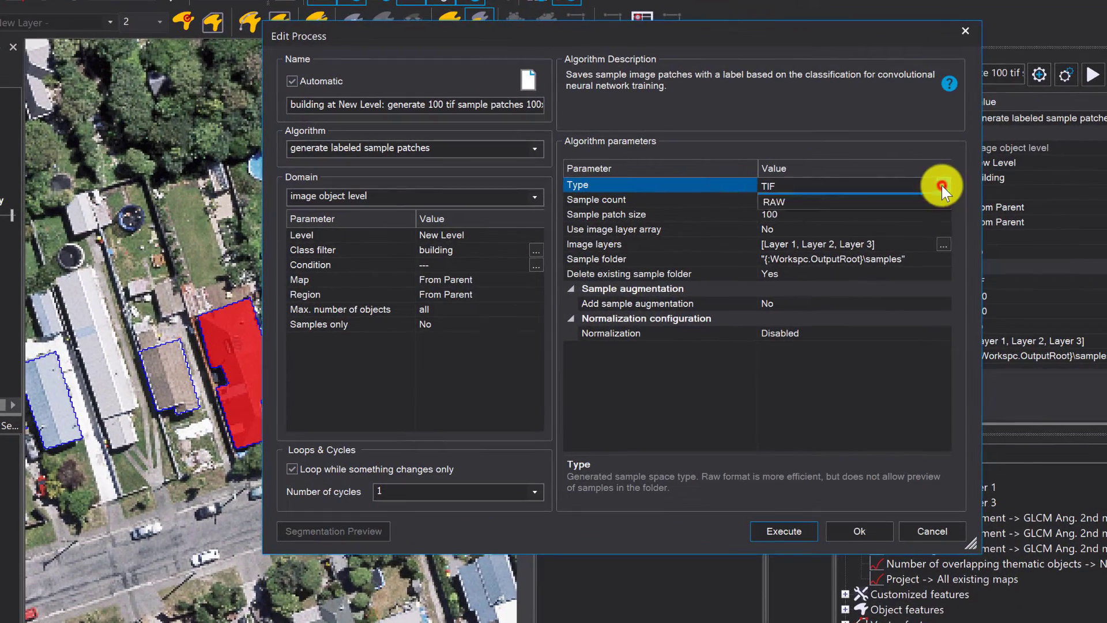
left_click(935, 191)
left_click(911, 200)
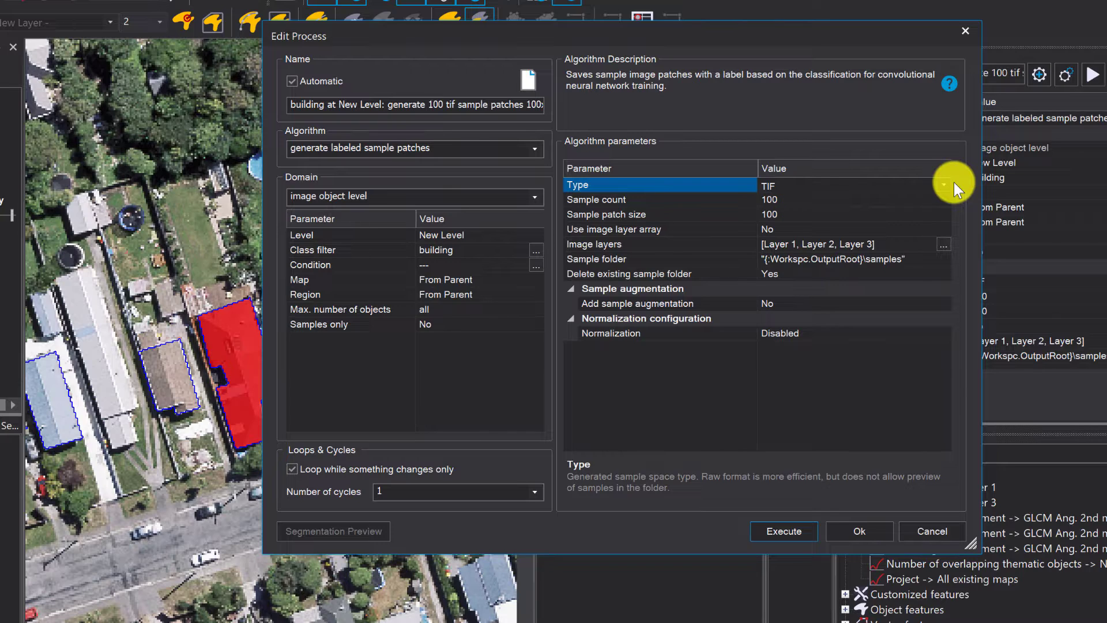
left_click(944, 186)
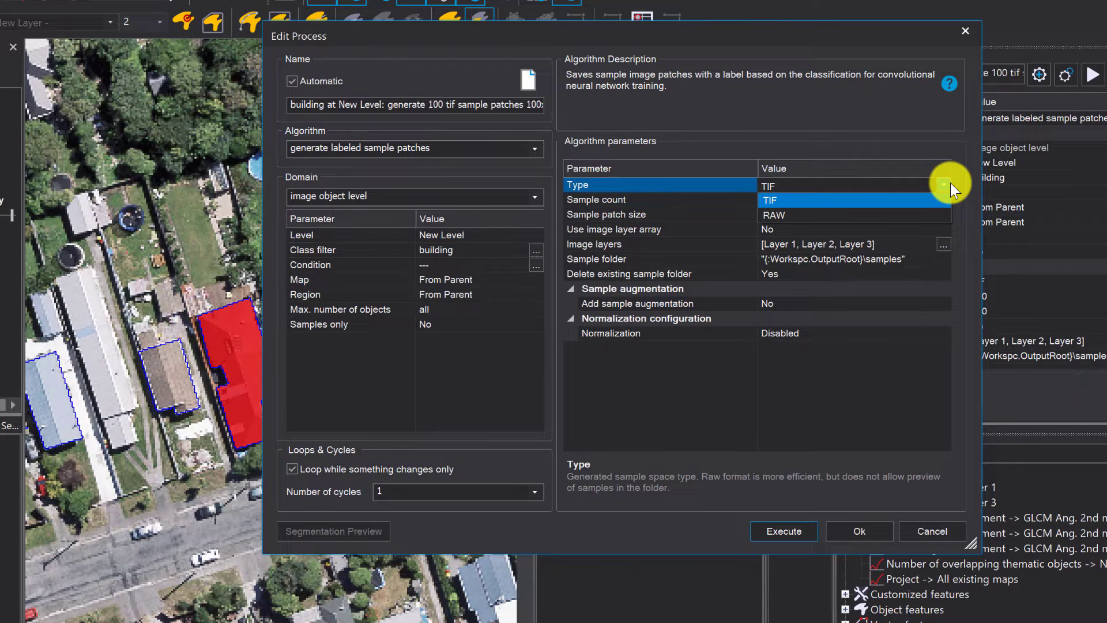
left_click(909, 201)
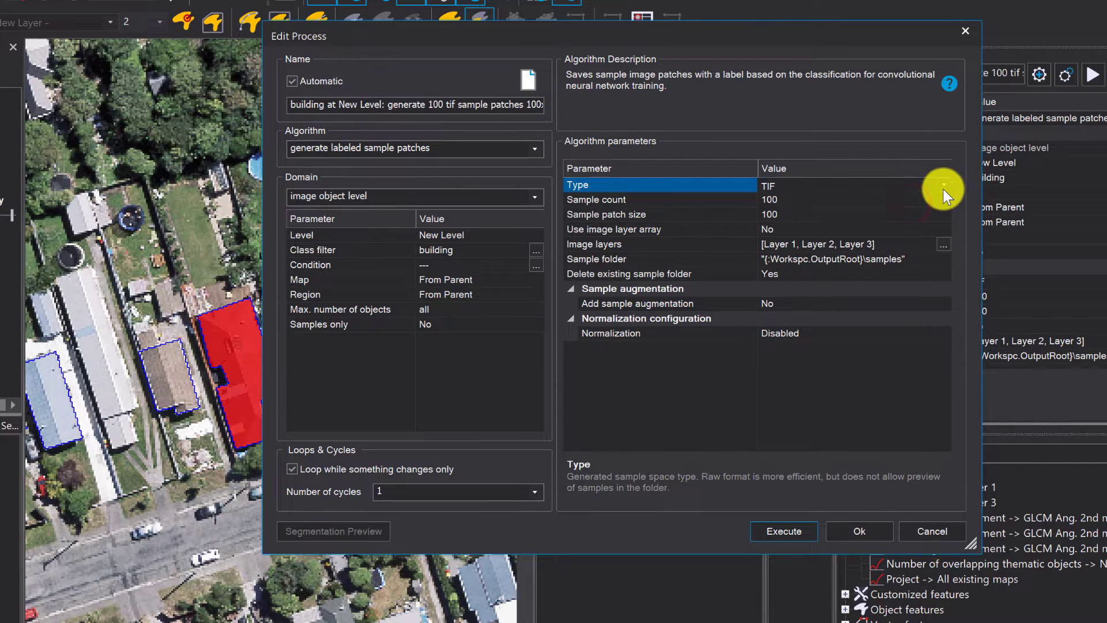
Set the sample count to 10
left_click(876, 201)
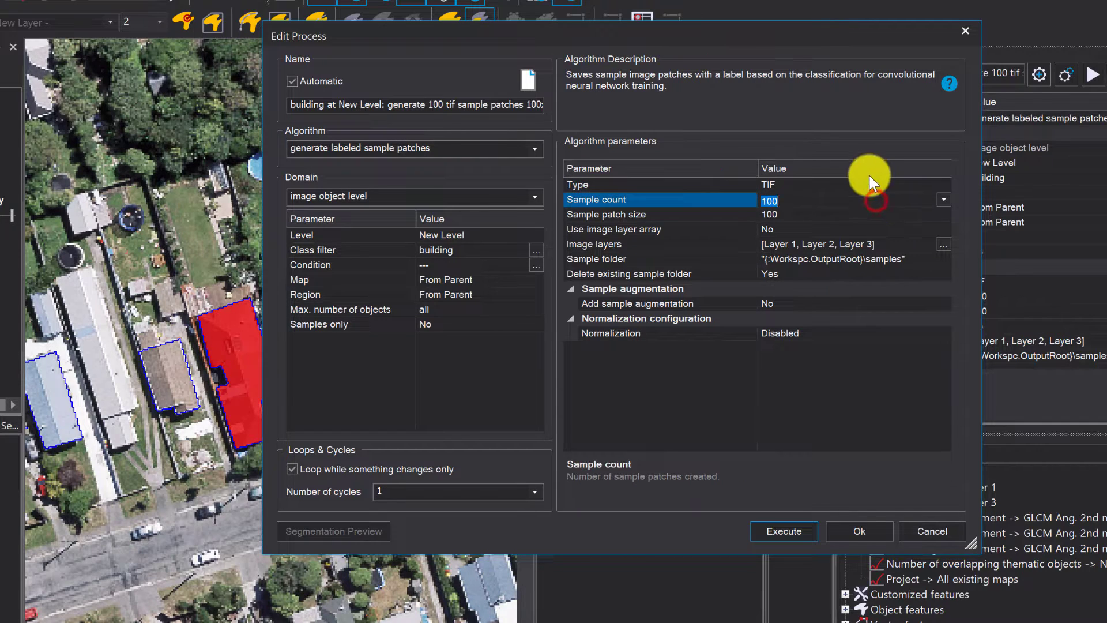
left_click(799, 199)
key("BackSpace")
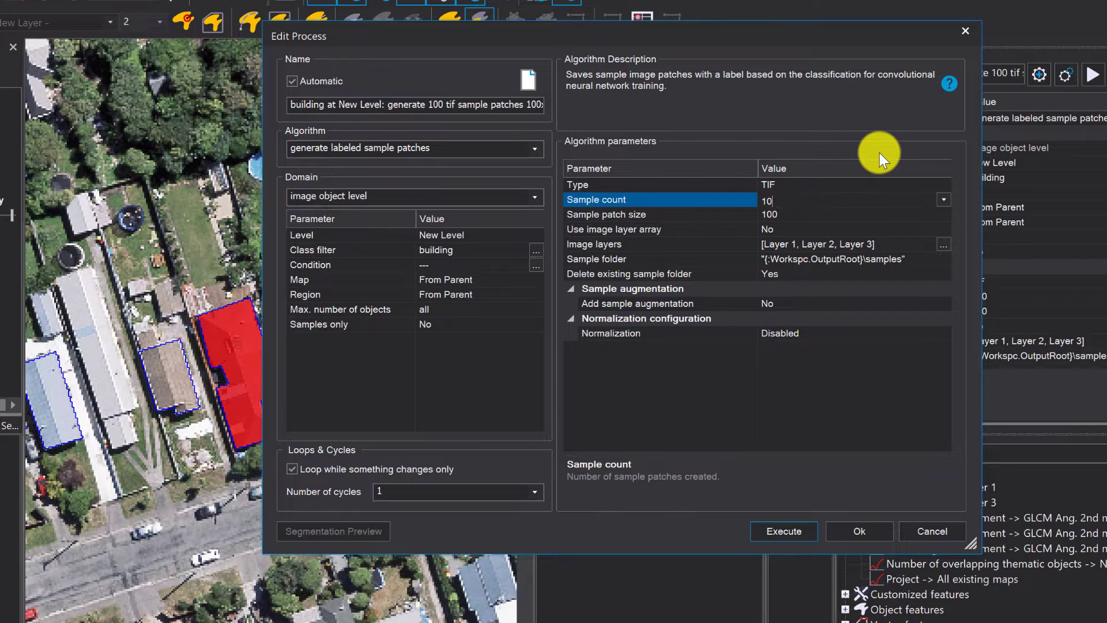
Review the sample patch size, image layer array, image layers, sample folder, folder deletion and sample augmentation parameters
left_click(811, 214)
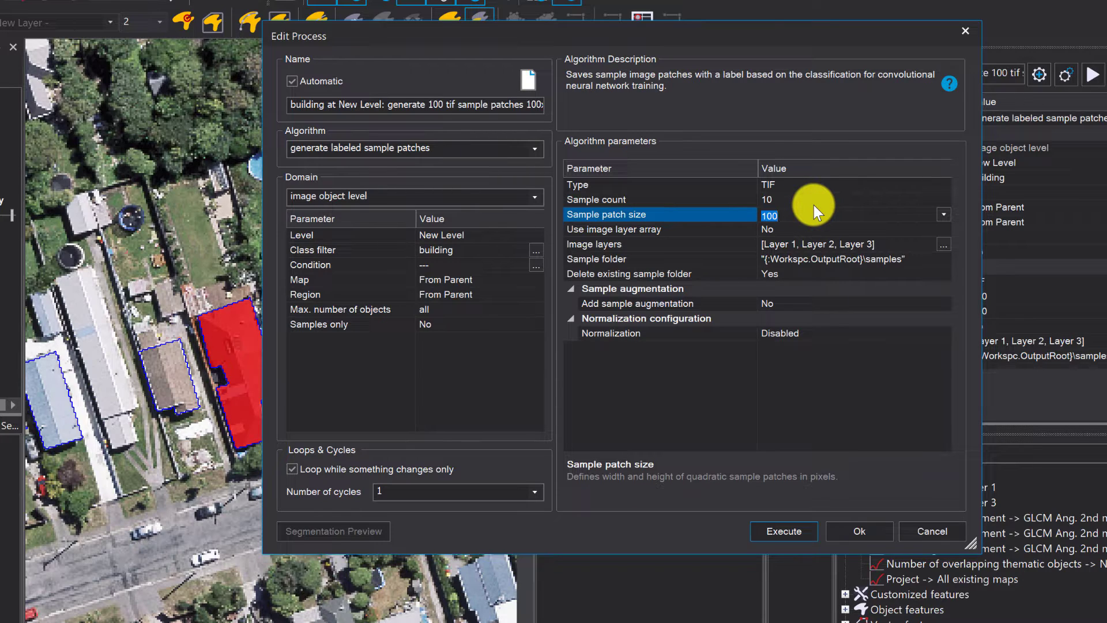
left_click(723, 226)
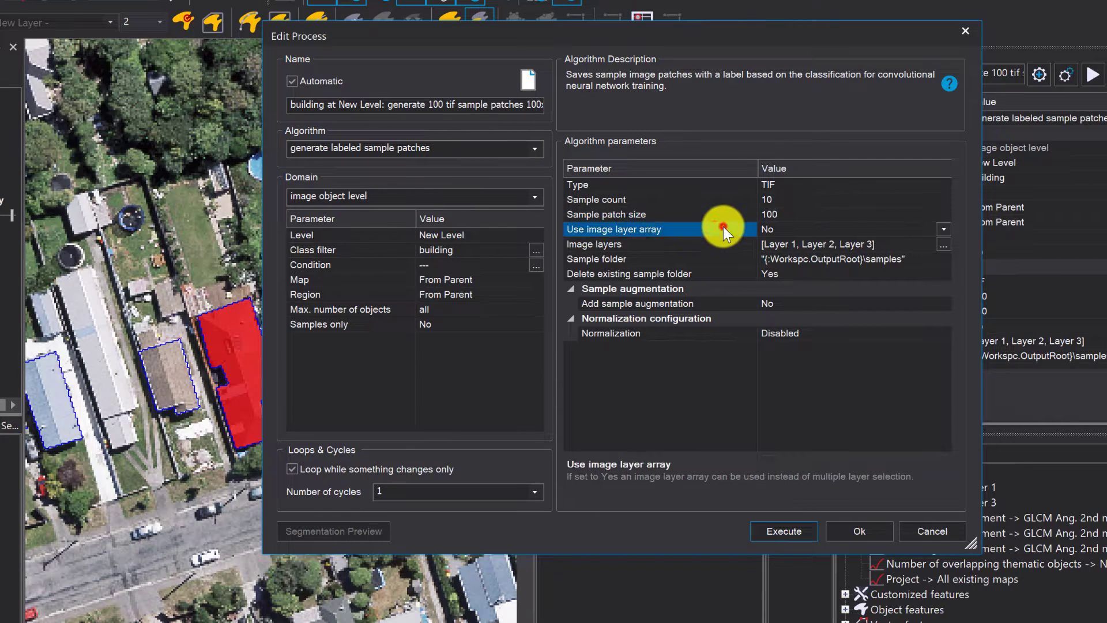
left_click(759, 244)
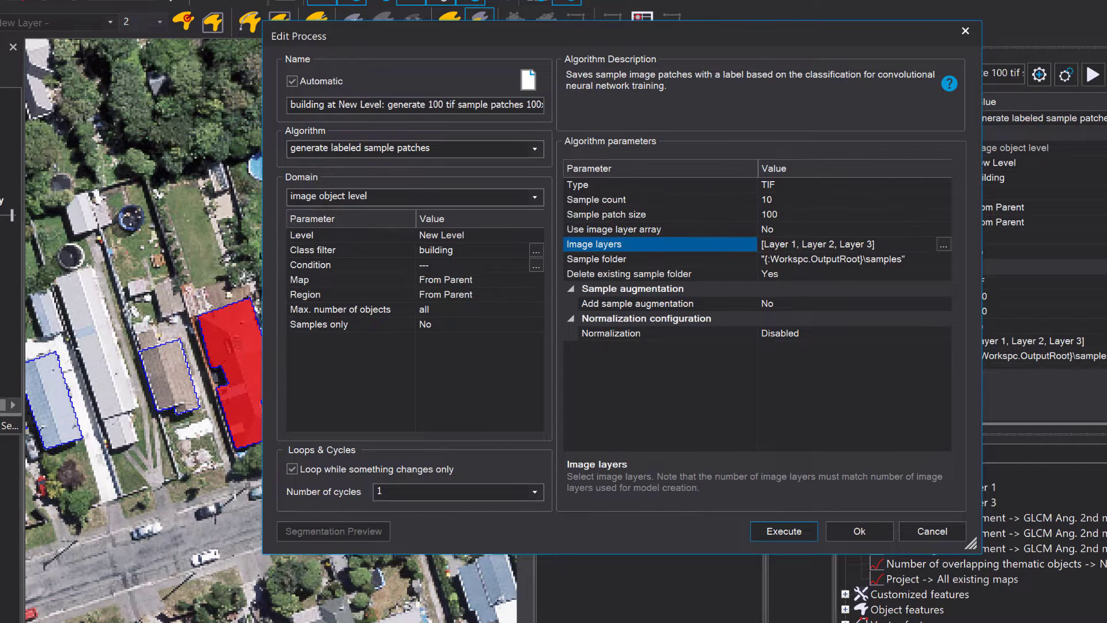
left_click(714, 260)
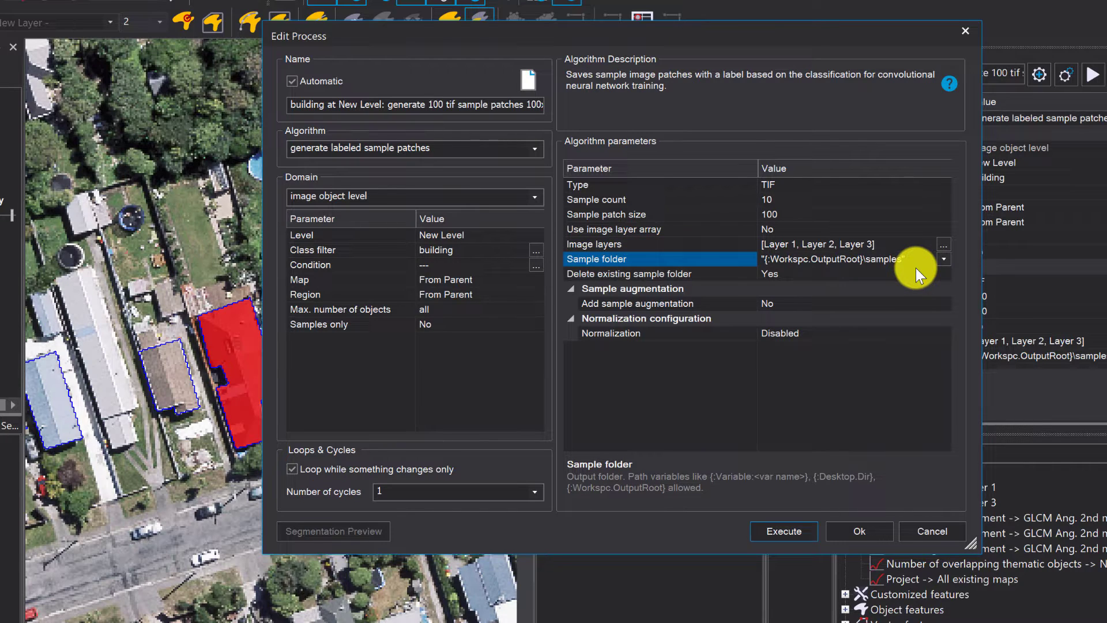
left_click(707, 275)
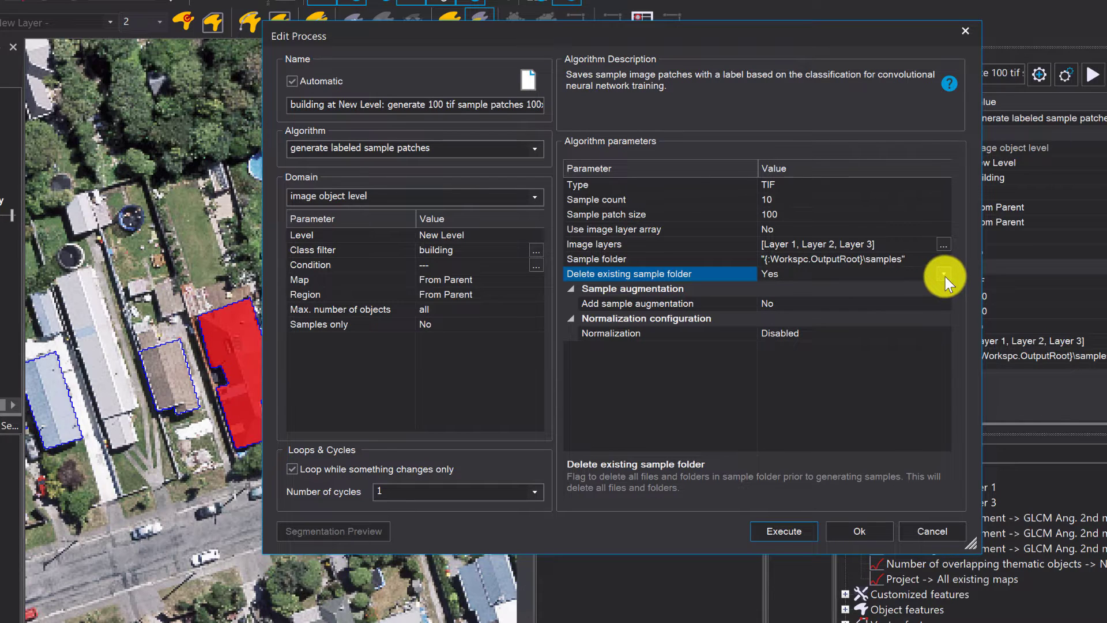
left_click(761, 305)
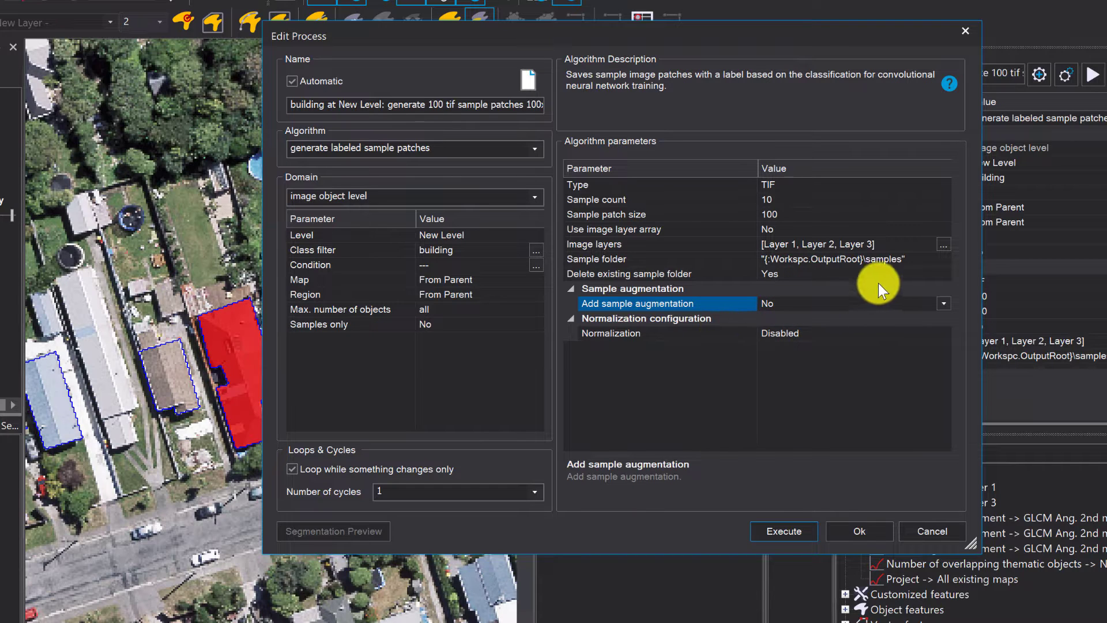
Review the normalization options, keep normalization set to Disabled, and execute the sample patch process
left_click(942, 333)
left_click(943, 333)
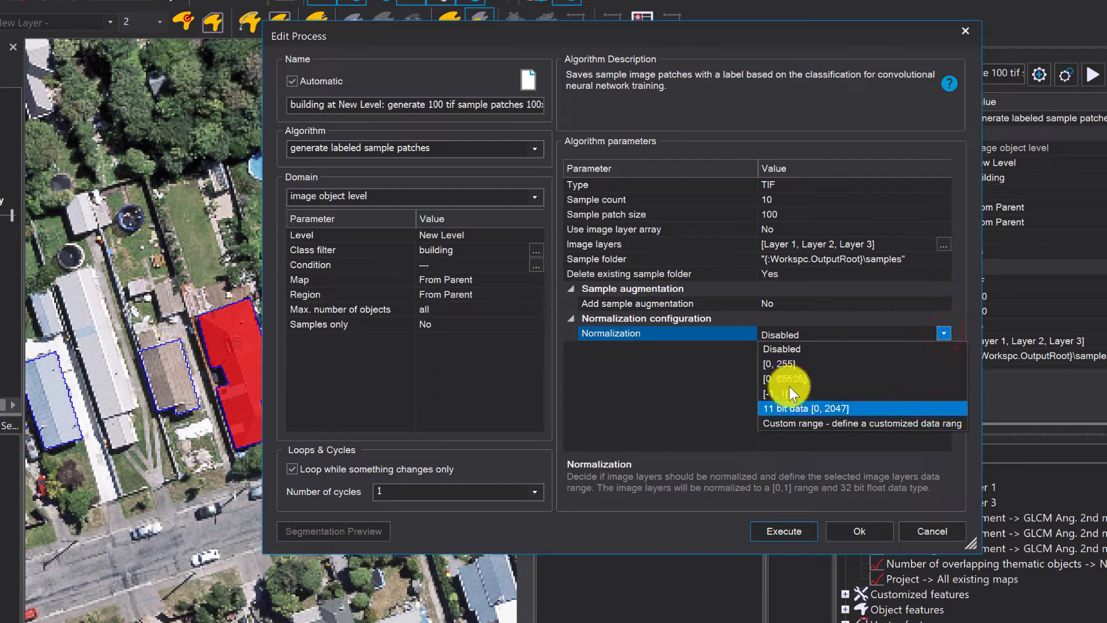
left_click(808, 354)
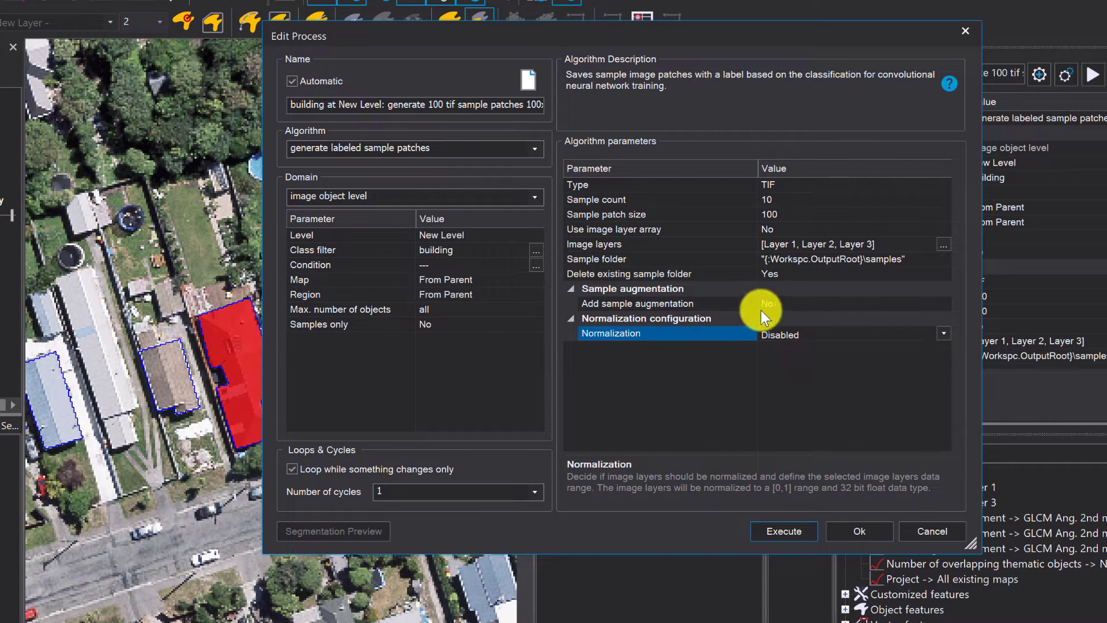
left_click(789, 373)
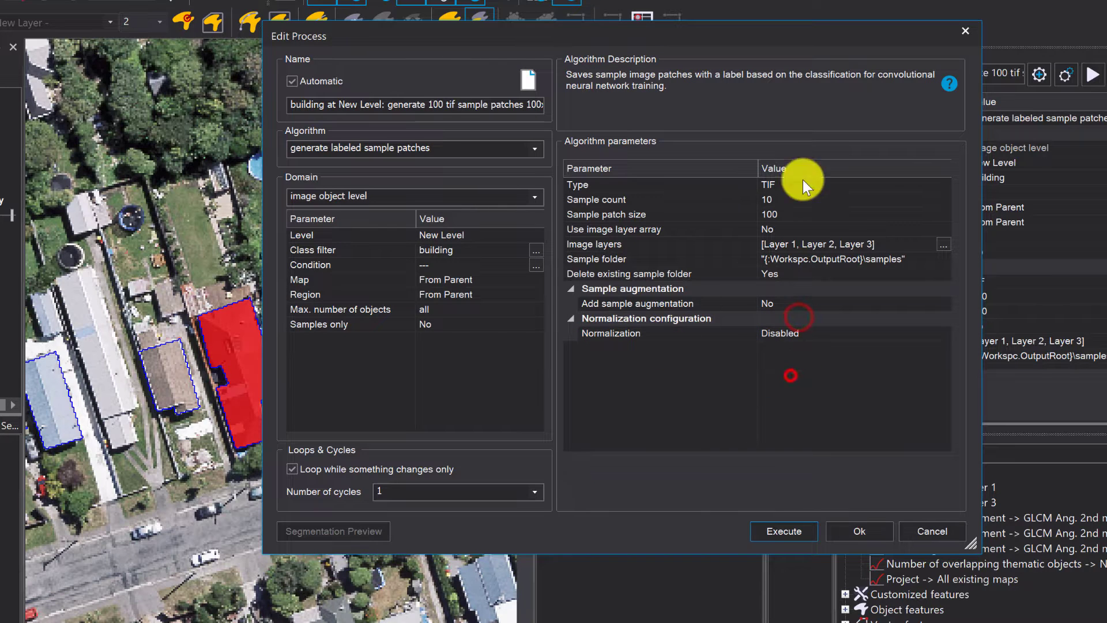
left_click(788, 528)
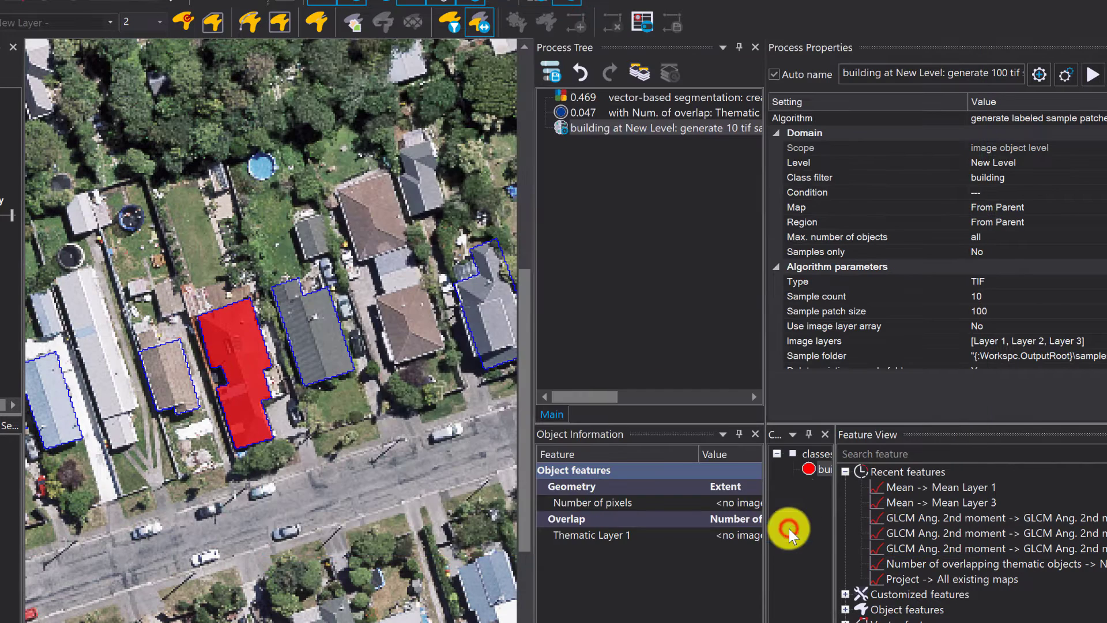
Switch to File Explorer and examine the generated TIF patches in the samples folder
left_click(669, 355)
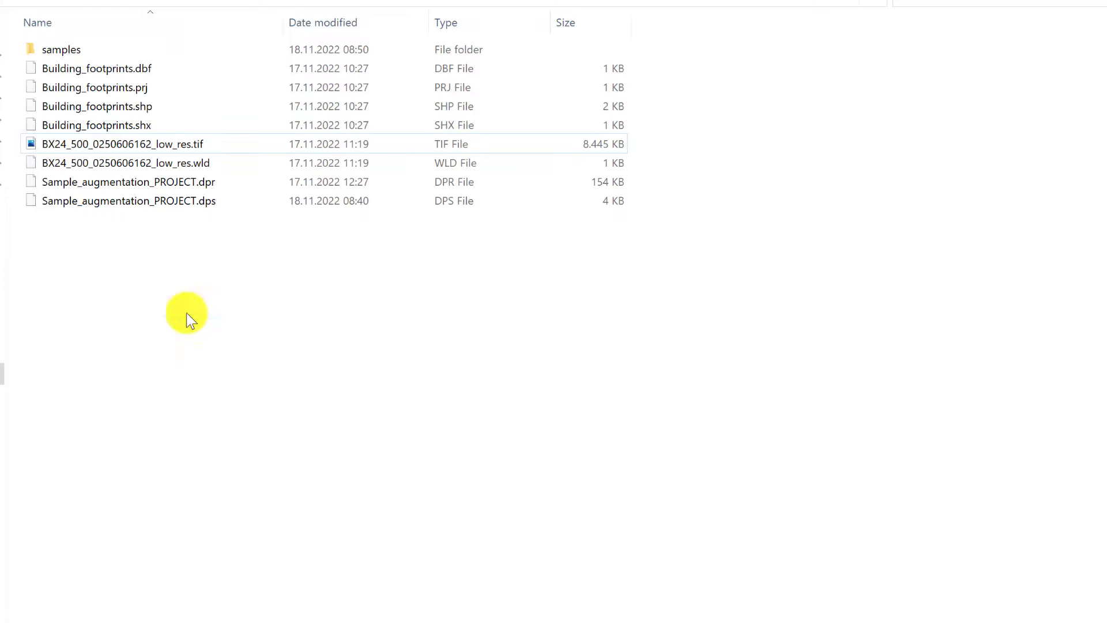
left_click(93, 50)
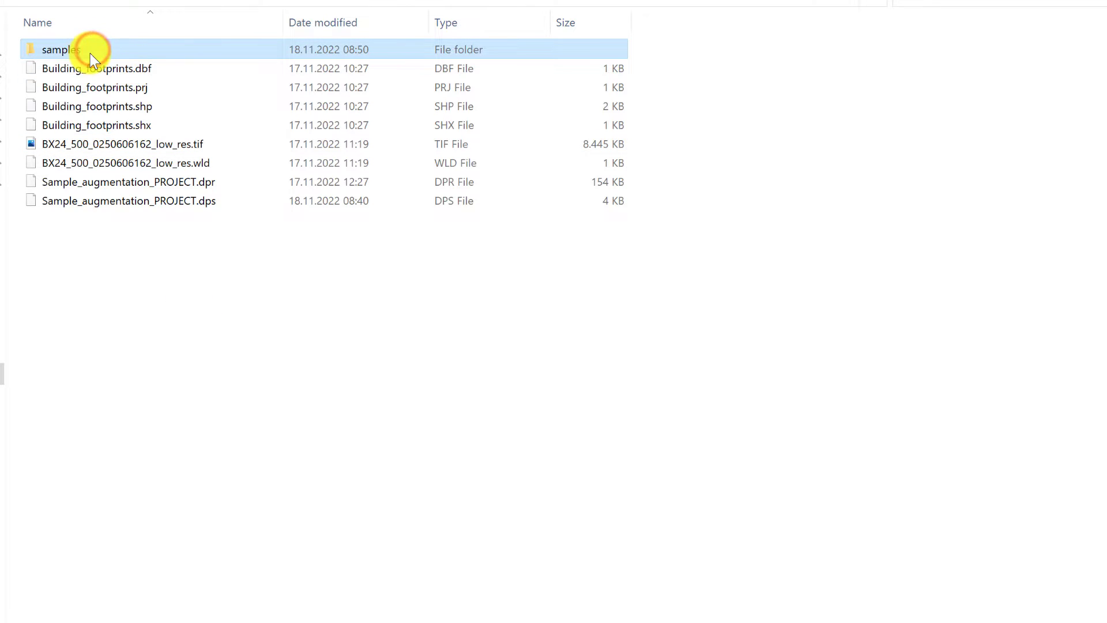
double_click(92, 52)
double_click(112, 49)
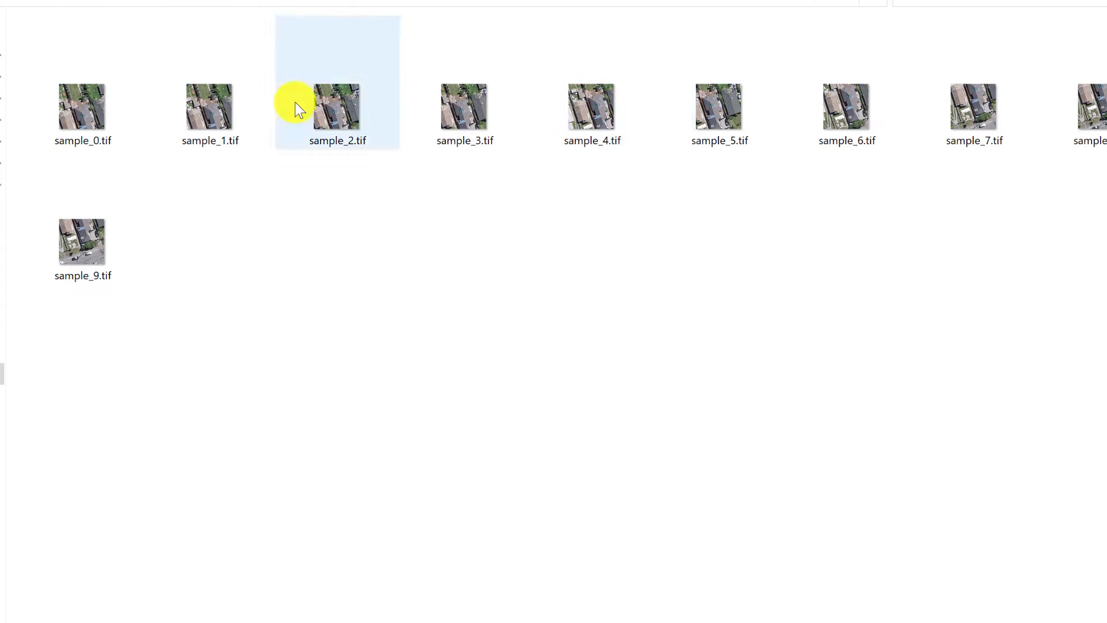
left_click(362, 329)
mouse_move(310, 116)
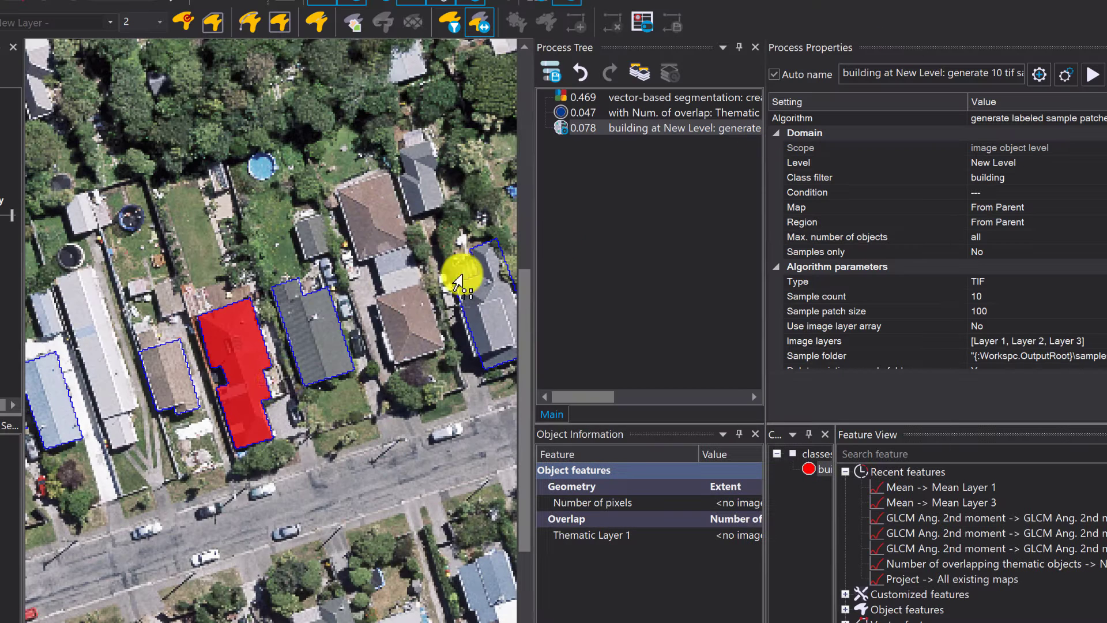
Examine the red building in the image and the other houses and streets around it
scroll(239, 321, "up", 2)
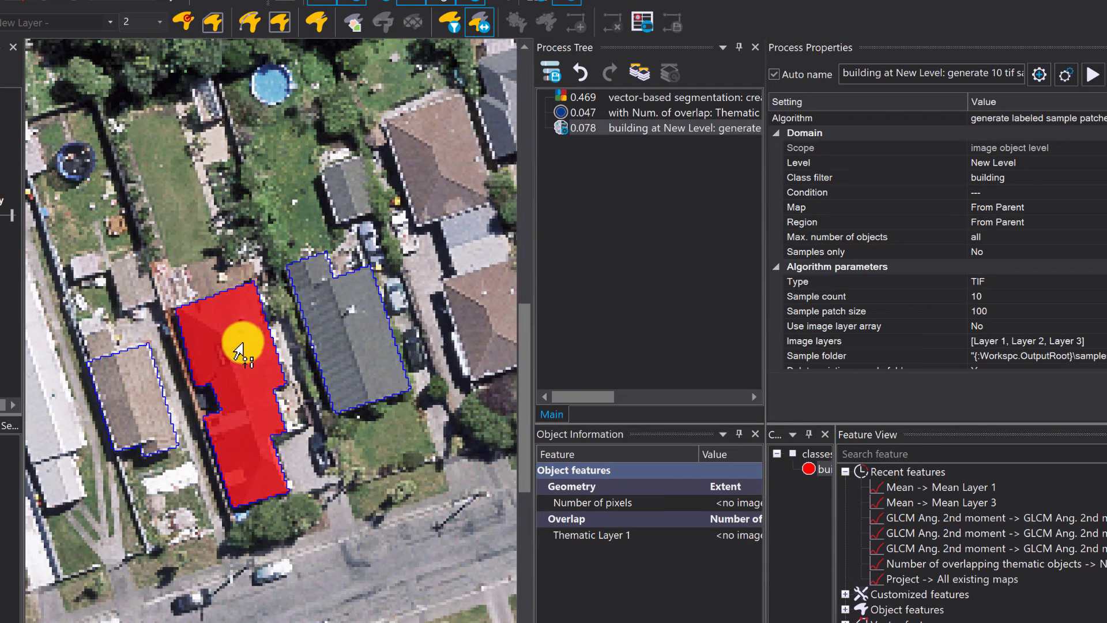
mouse_move(237, 354)
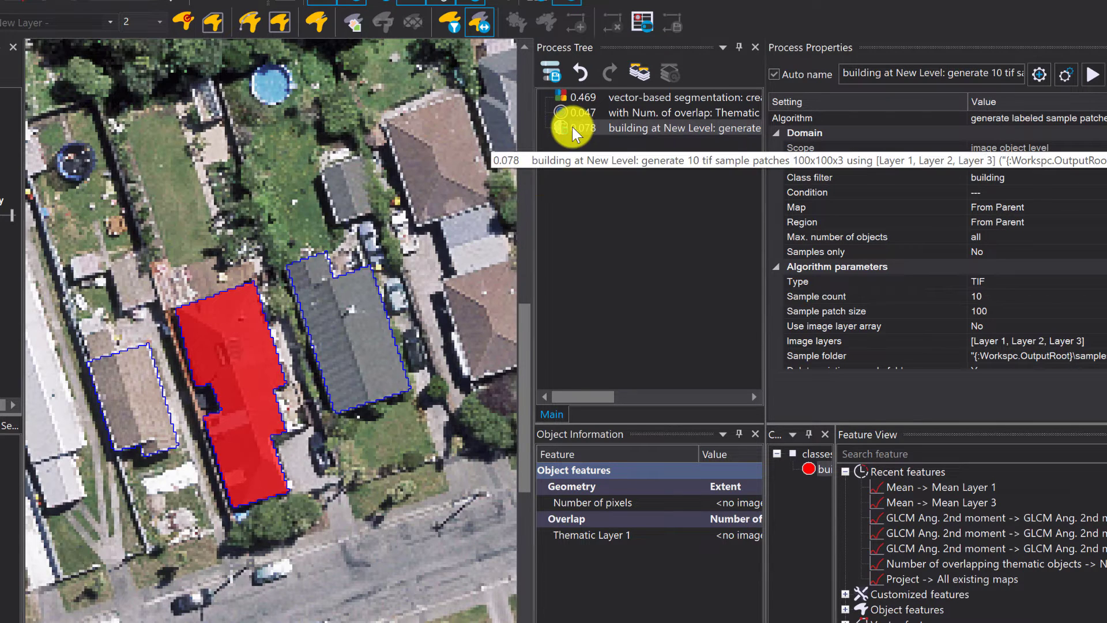
scroll(329, 334, "down", 1)
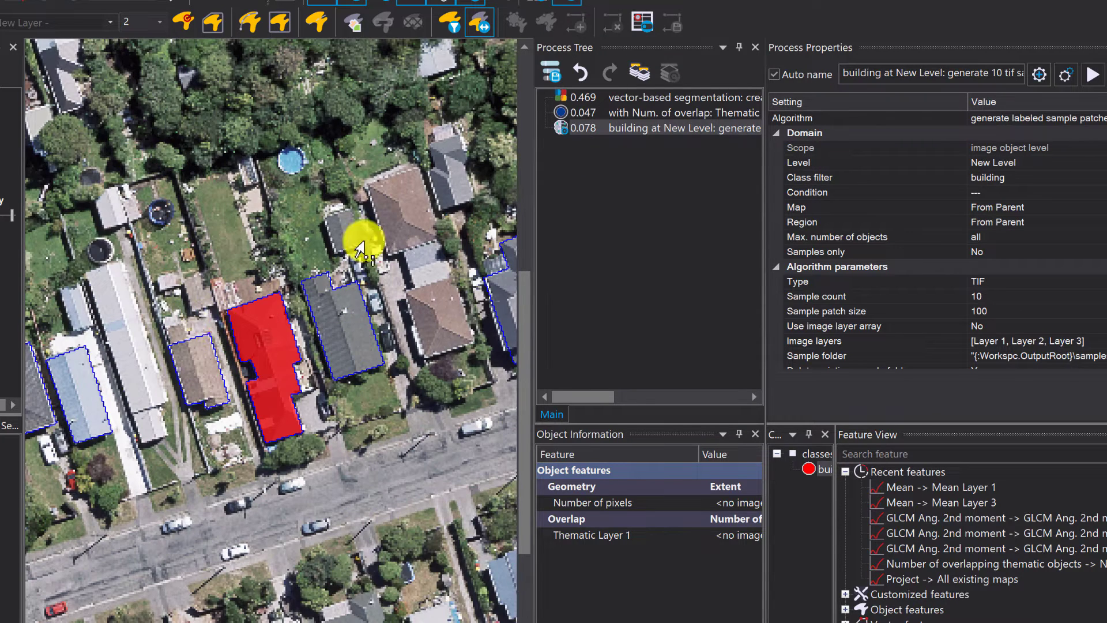
left_click_drag(398, 243, 340, 255)
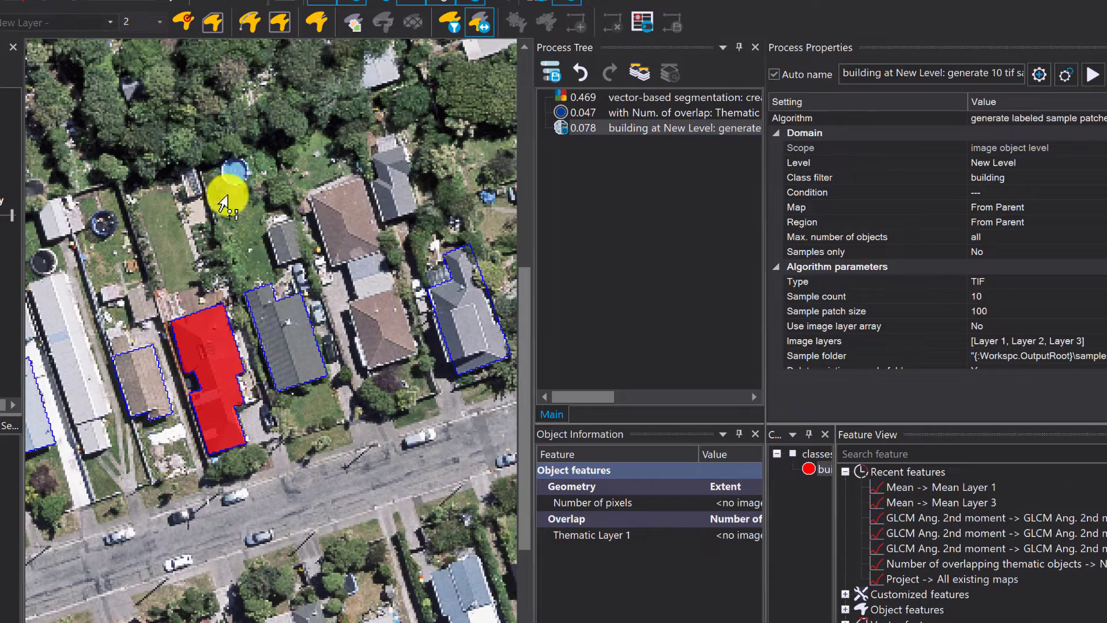
scroll(263, 304, "down", 1)
left_click_drag(263, 304, 161, 272)
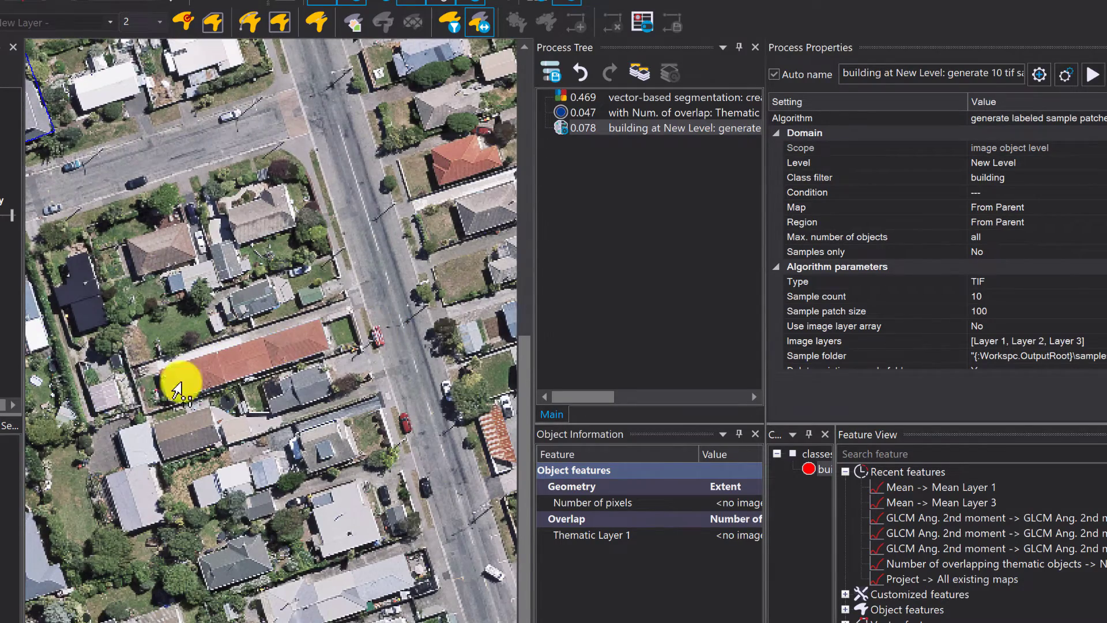
left_click_drag(346, 327, 523, 262)
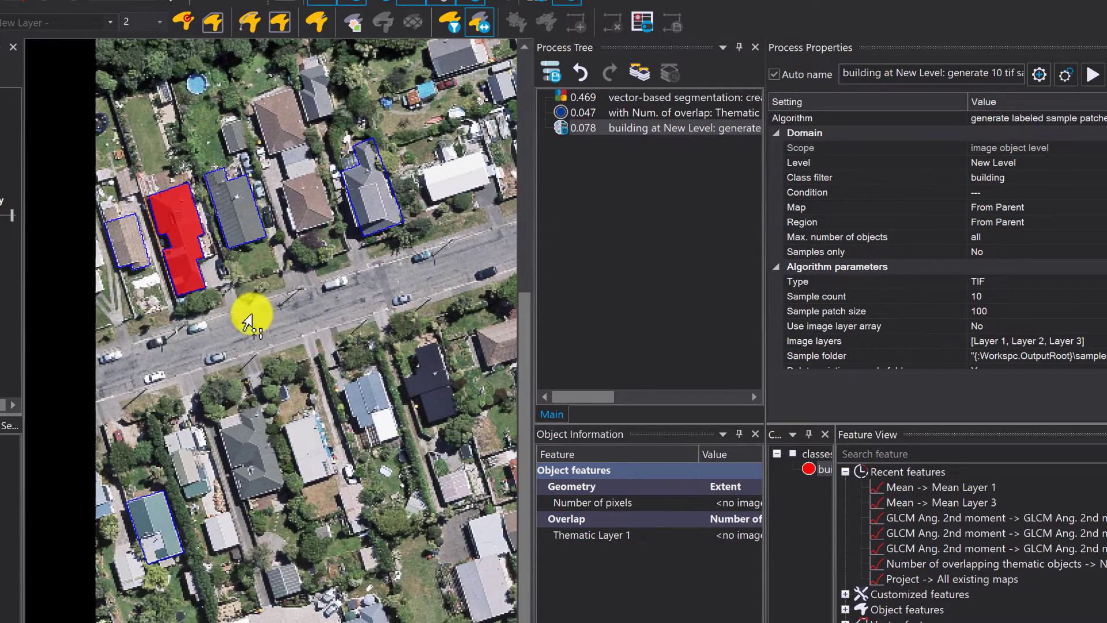
Reopen the generate labeled sample patches process, set Add sample augmentation to Yes, and review the sample multiplier
left_click(584, 128)
double_click(584, 128)
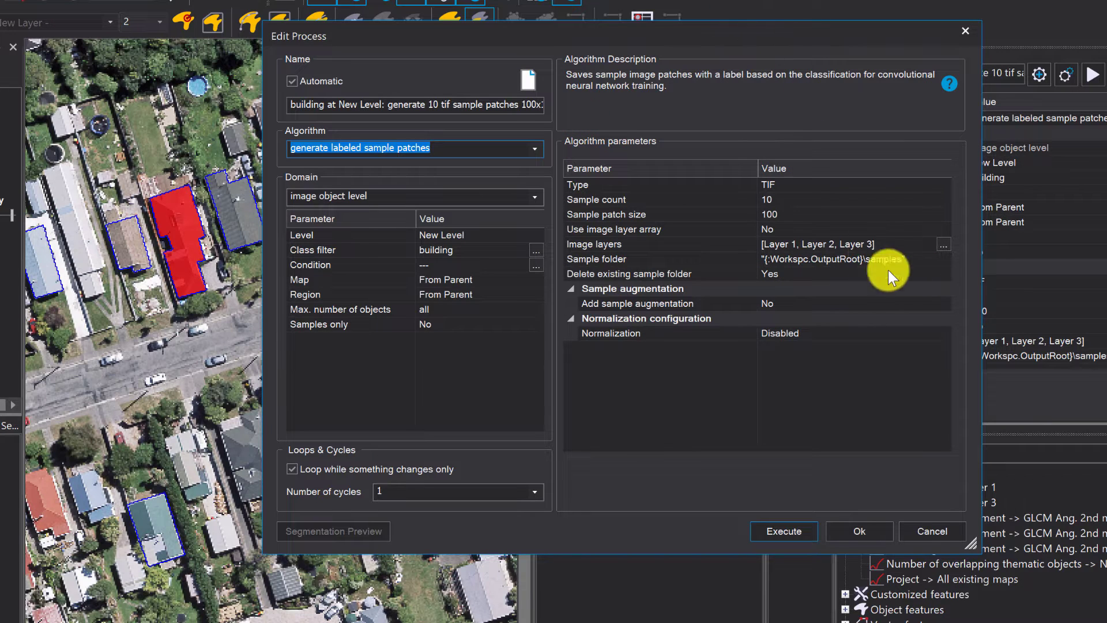
left_click(940, 309)
left_click(935, 309)
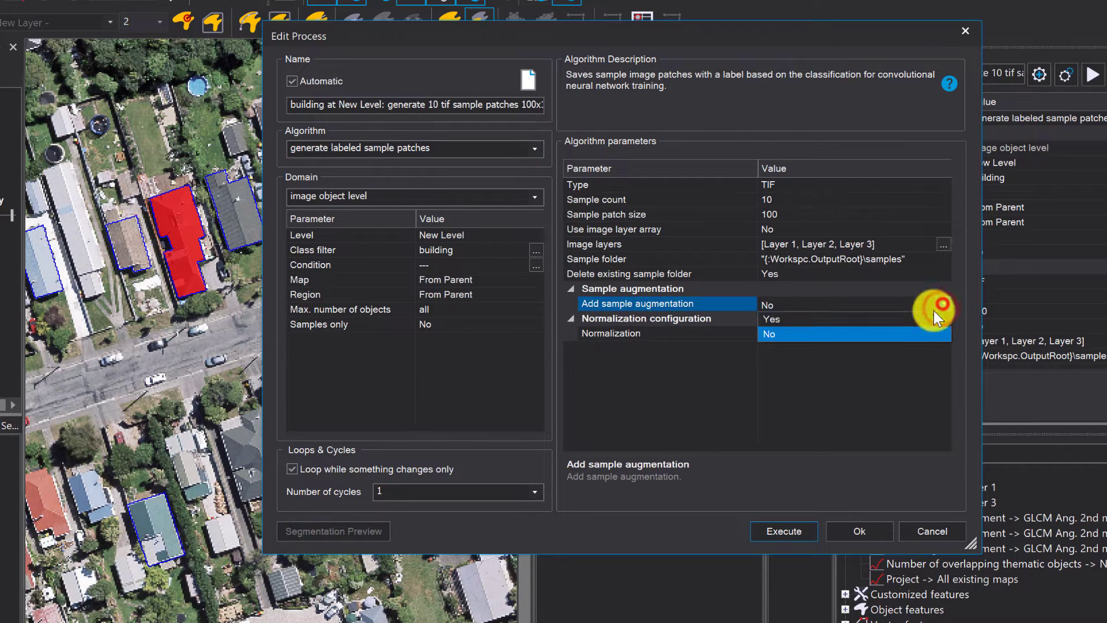
left_click(918, 320)
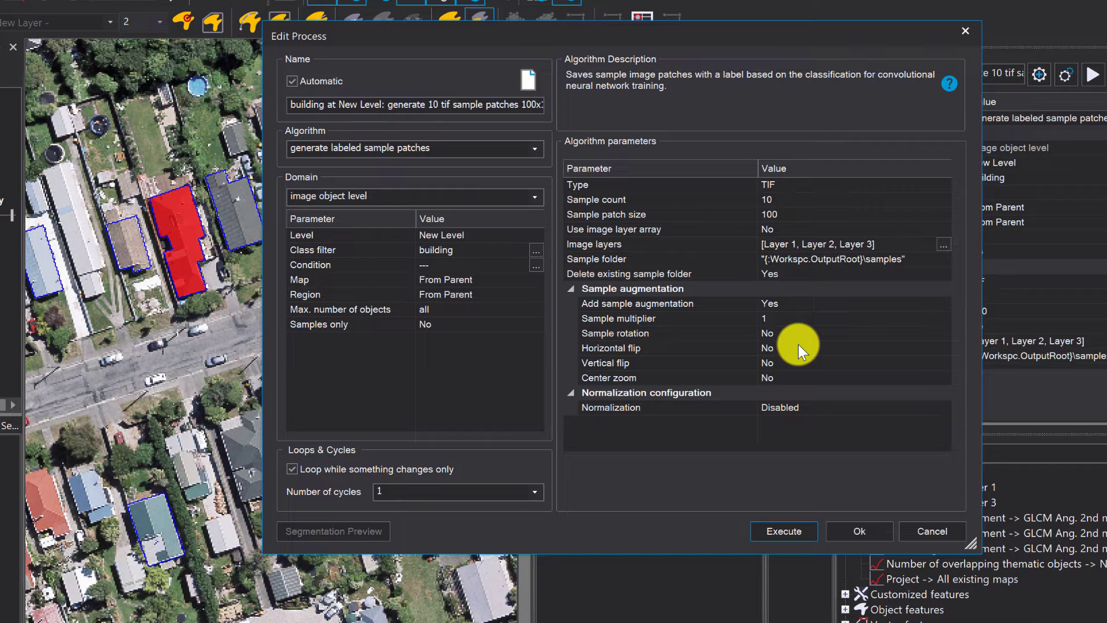
left_click(786, 318)
left_click(790, 318)
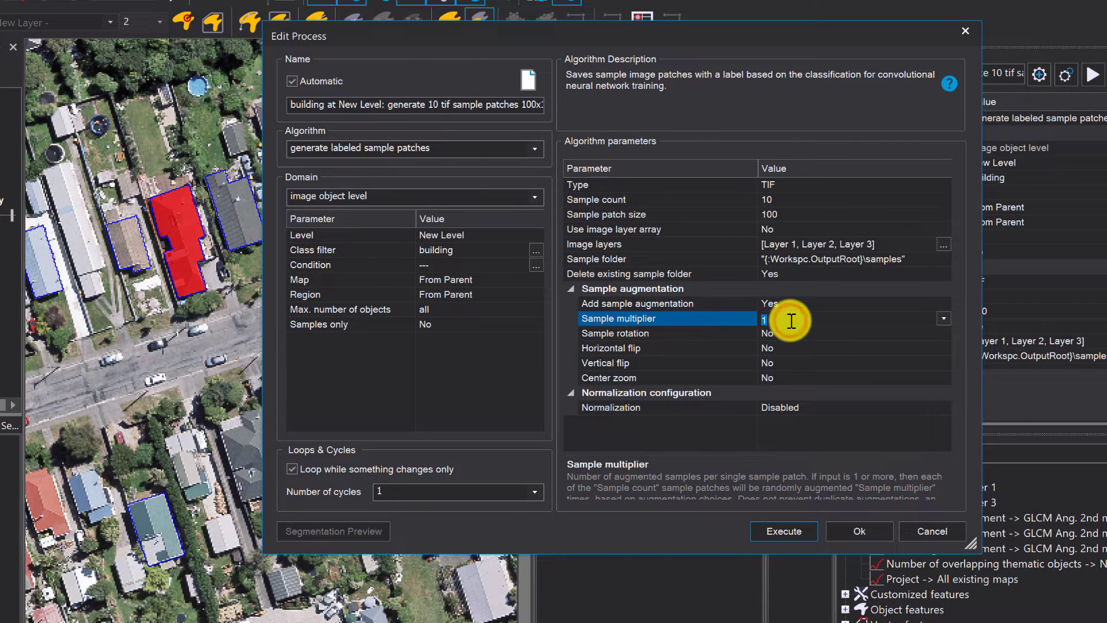
left_click(791, 320)
Turn on sample rotation, execute the process, and check the regenerated patches in the samples folder
left_click(717, 336)
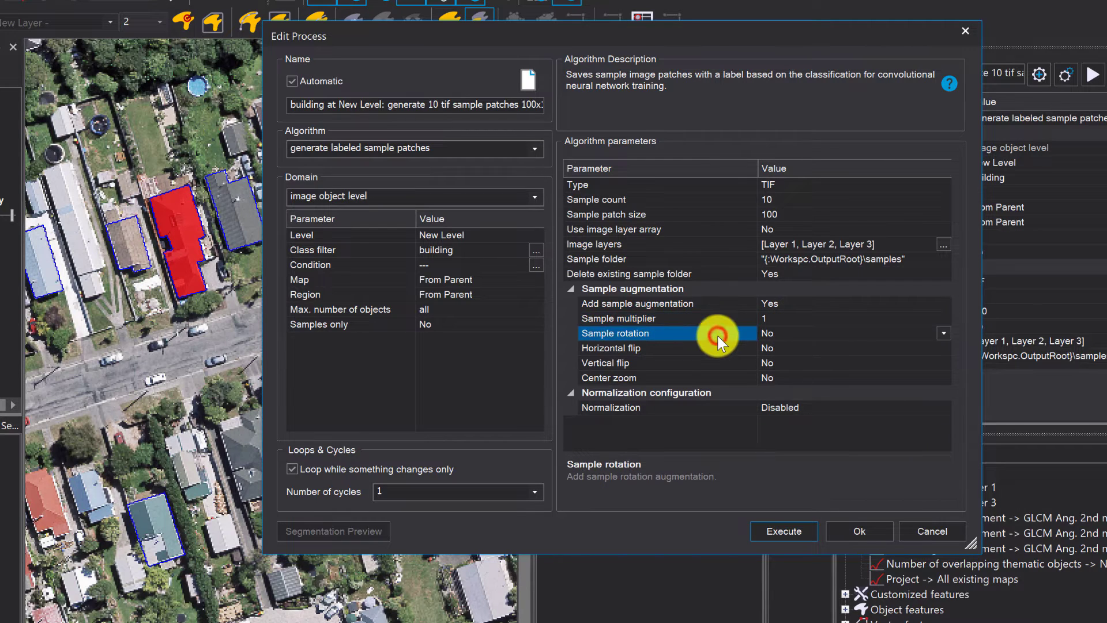
left_click(948, 334)
left_click(918, 347)
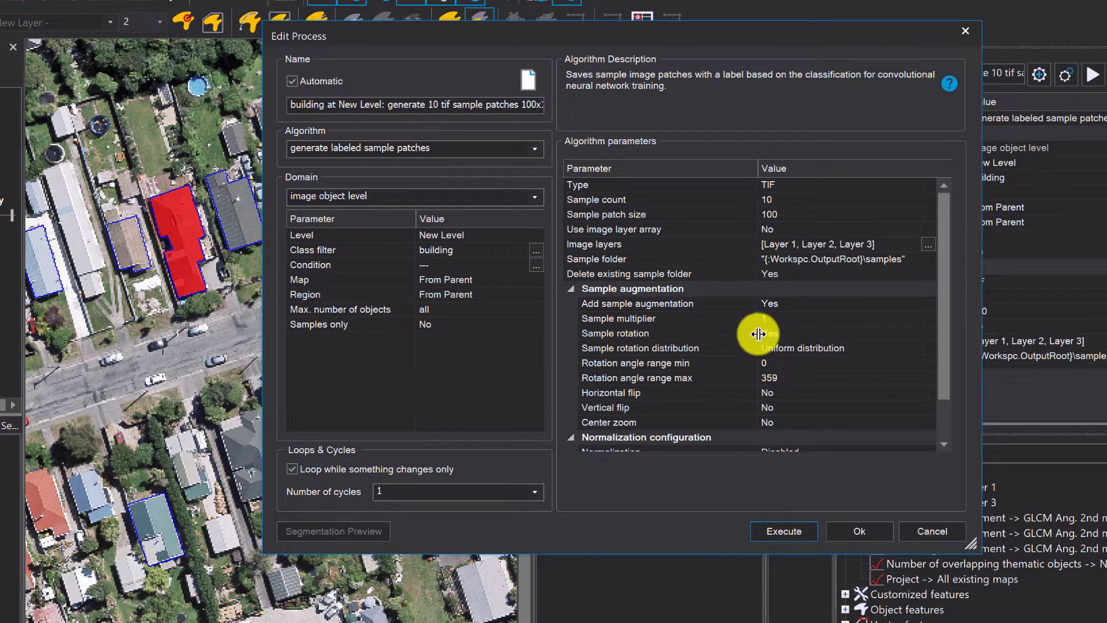
left_click(779, 531)
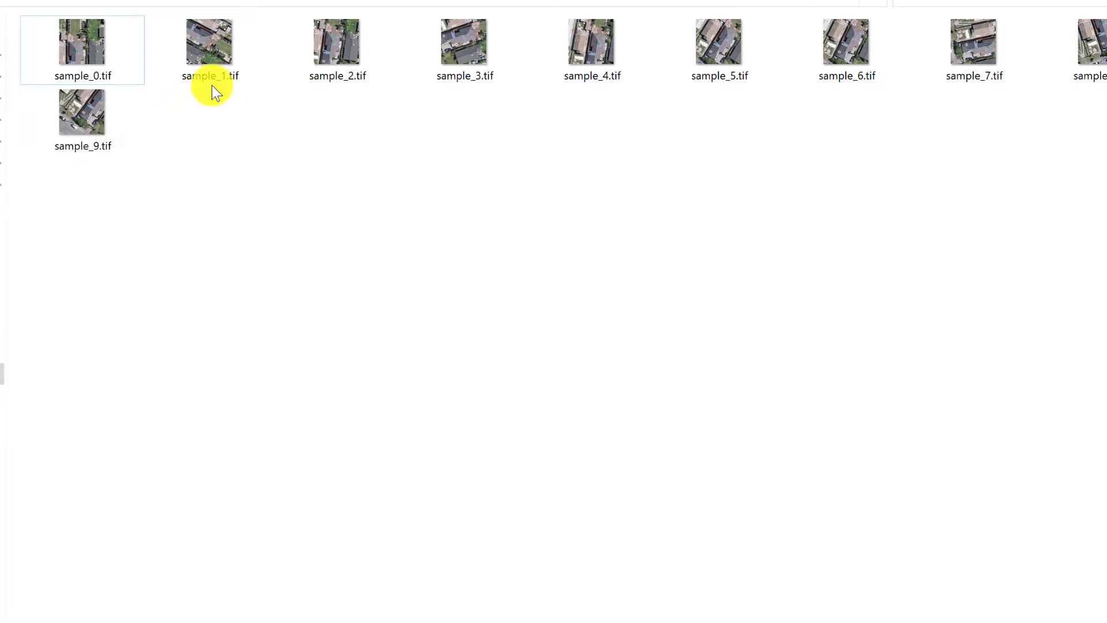
left_click(99, 57)
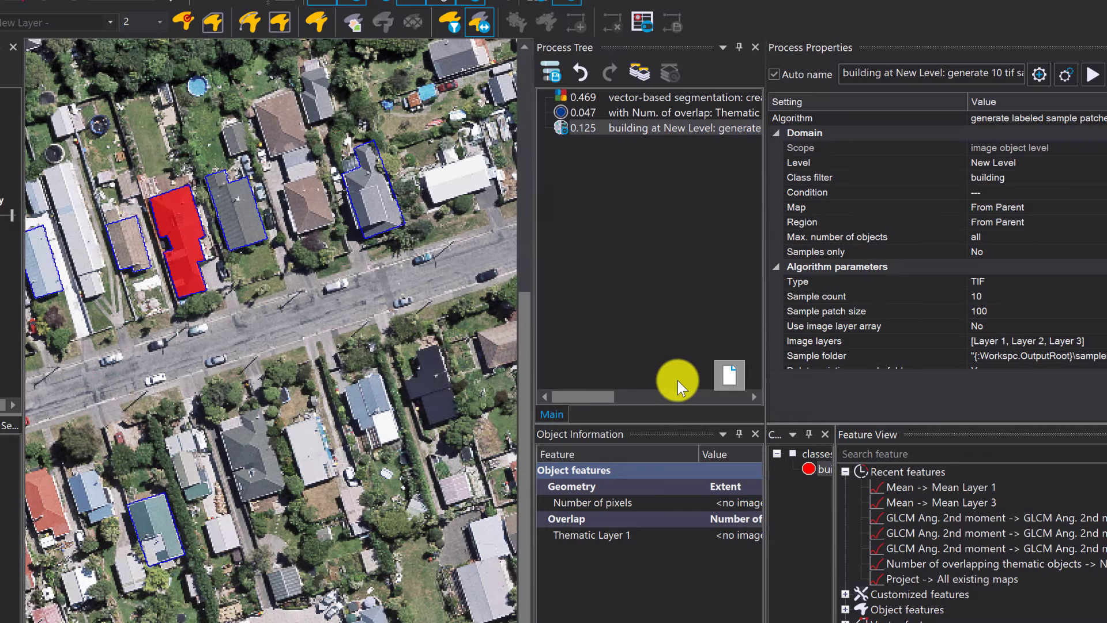
Reopen the sample patch process, switch the augmentation from sample rotation to horizontal flip, and execute it
double_click(621, 128)
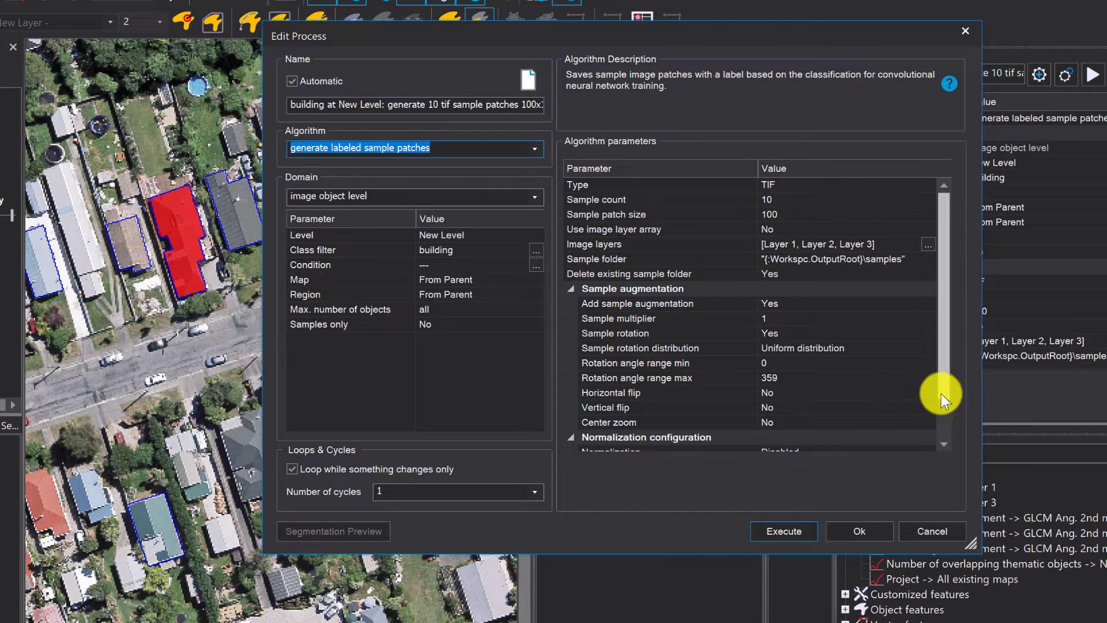
left_click(922, 394)
left_click(927, 393)
left_click(905, 409)
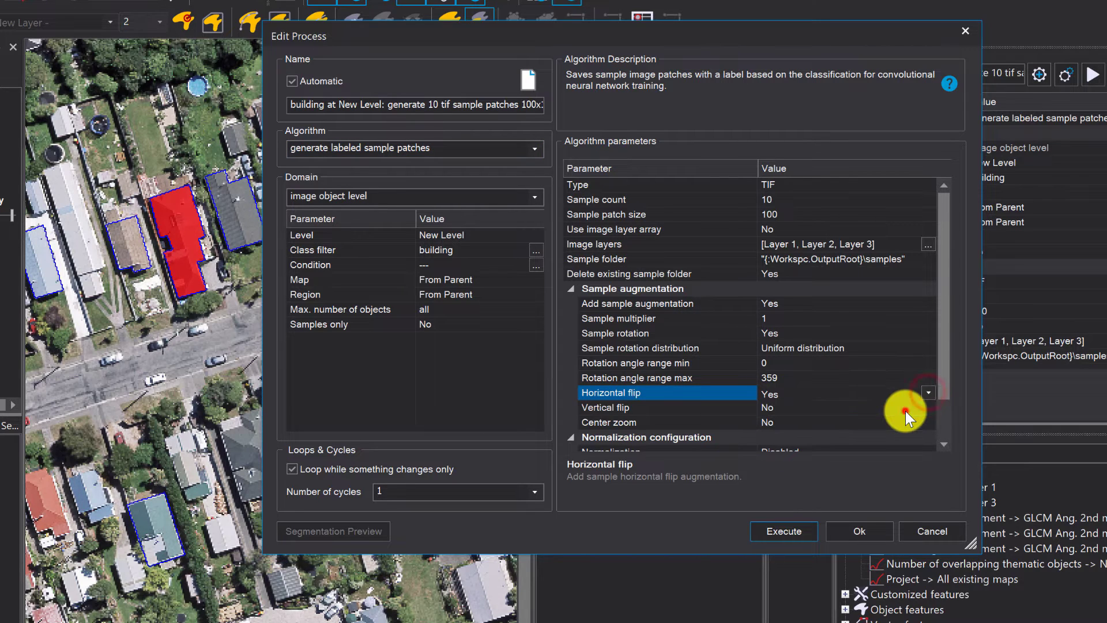
left_click(934, 335)
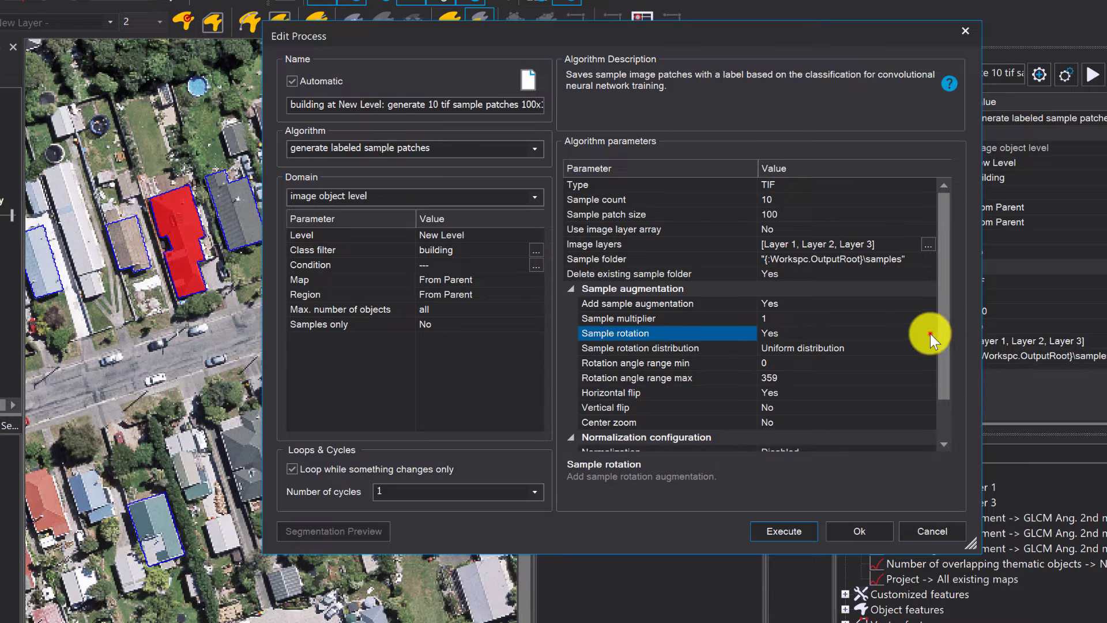
left_click(927, 334)
left_click(901, 362)
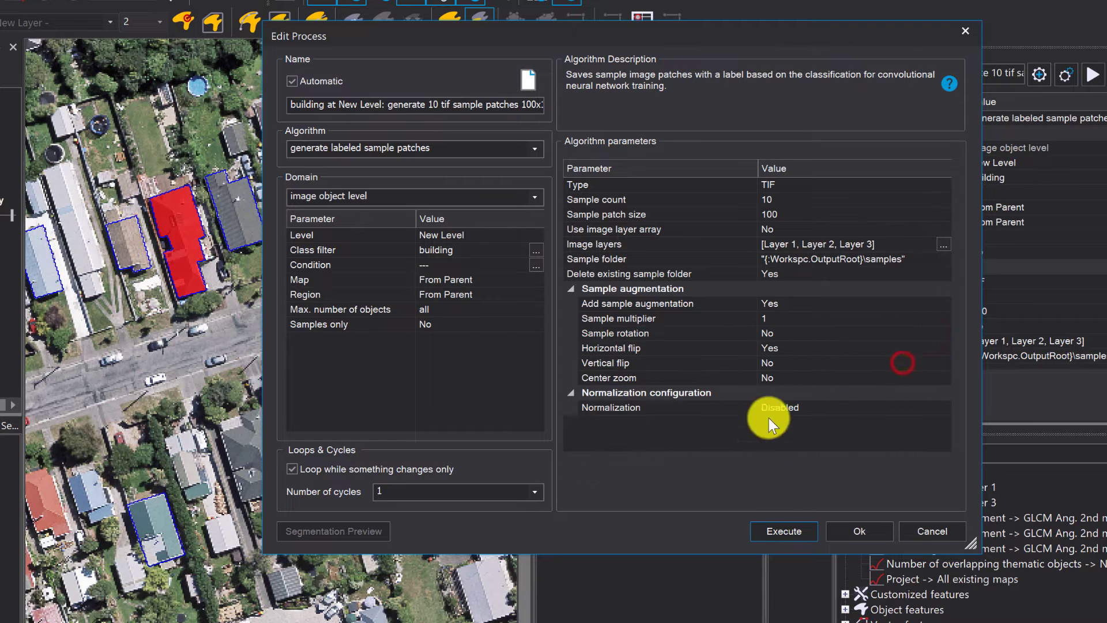
left_click(780, 528)
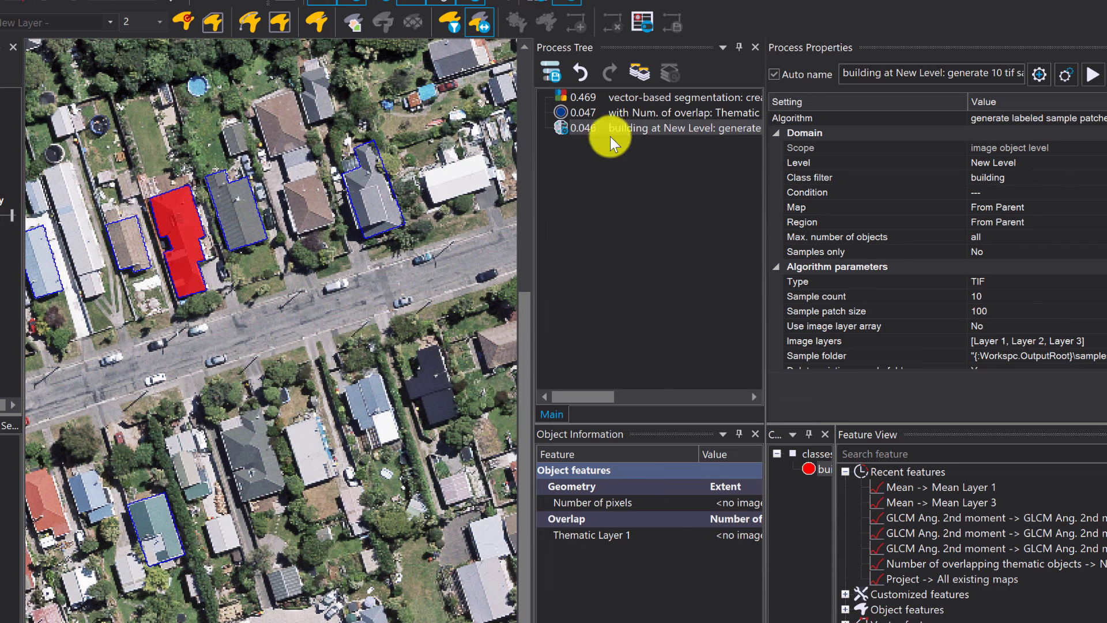
Reopen the sample patch process and set Horizontal flip to No
double_click(609, 132)
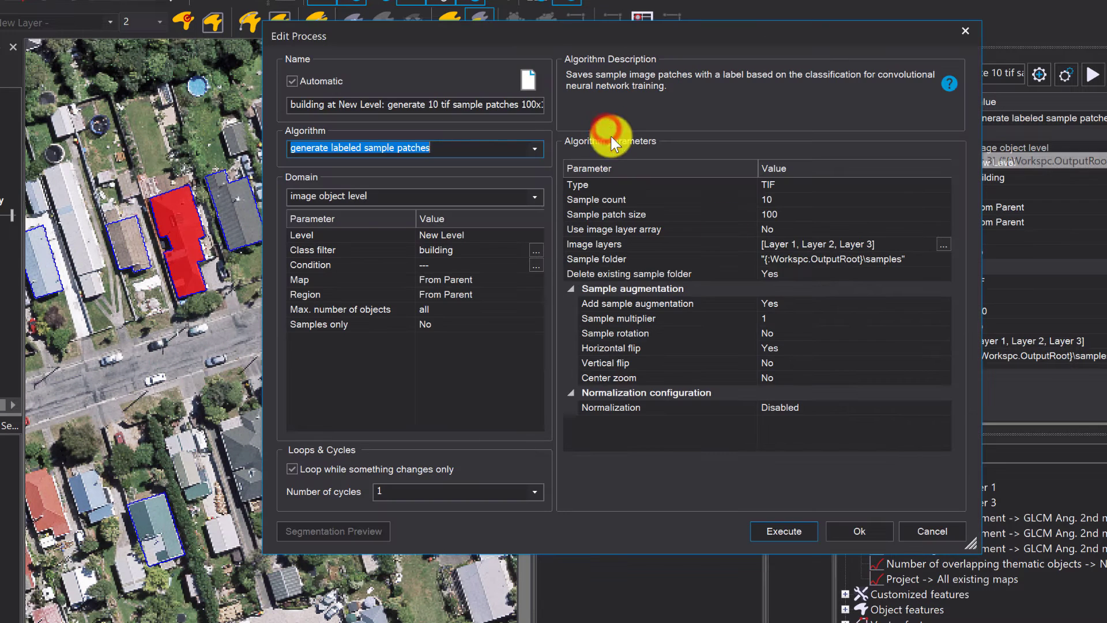
left_click(946, 351)
left_click(943, 349)
left_click(925, 379)
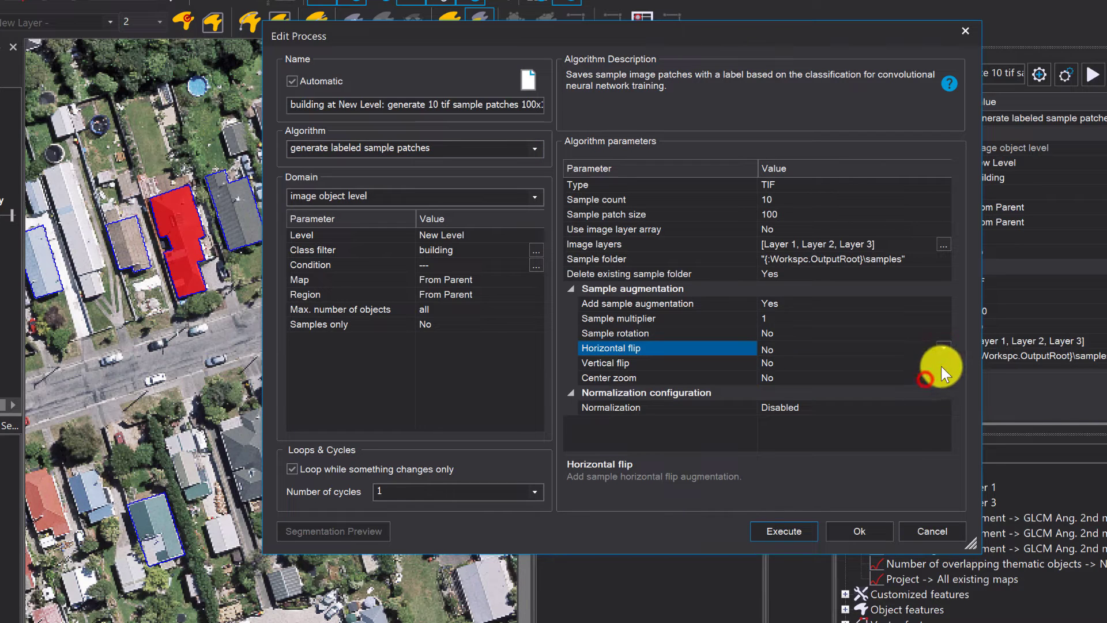
Set Vertical flip to Yes for the sample augmentation and execute the generate labeled sample patches process
left_click(942, 362)
left_click(943, 362)
left_click(918, 380)
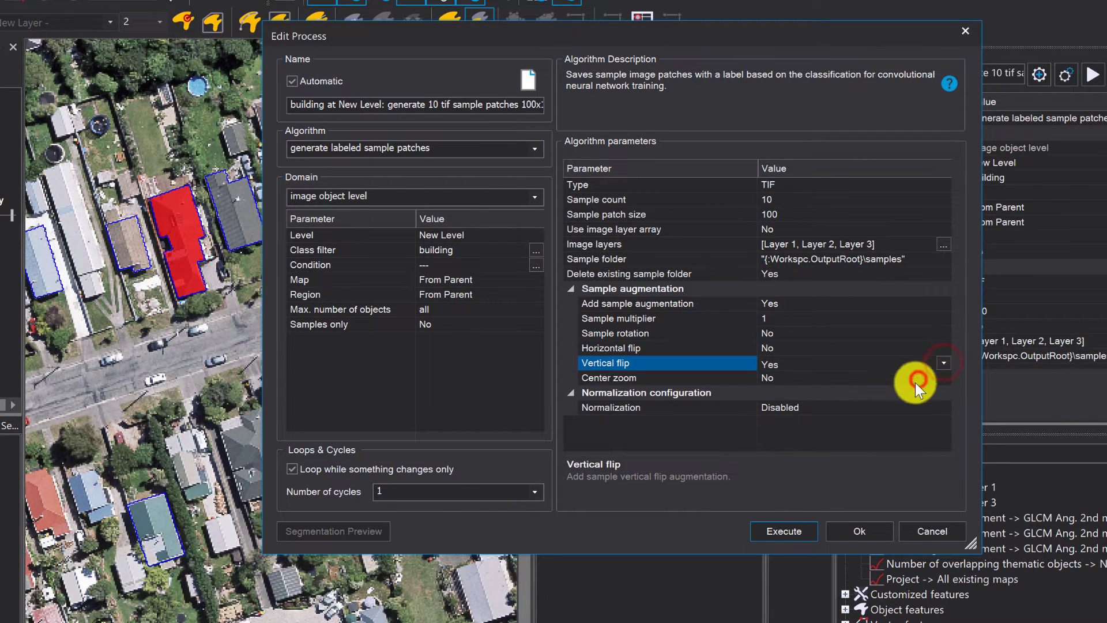
left_click(802, 525)
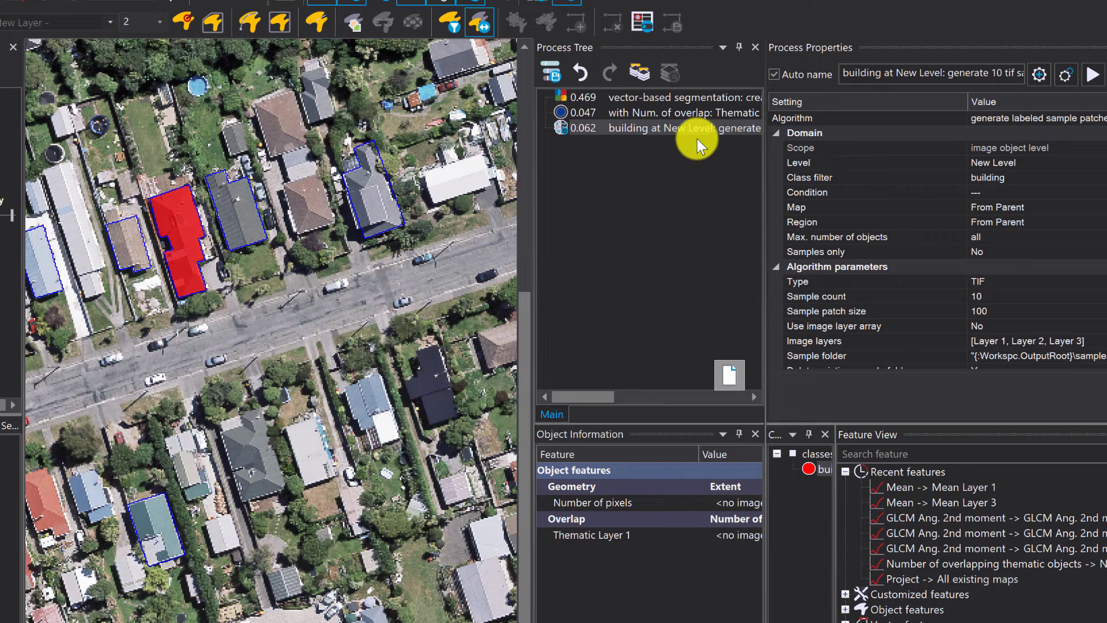
Reopen the sample patch process, switch the augmentation from vertical flip to center zoom, execute it, and check the patches in the samples folder
double_click(691, 130)
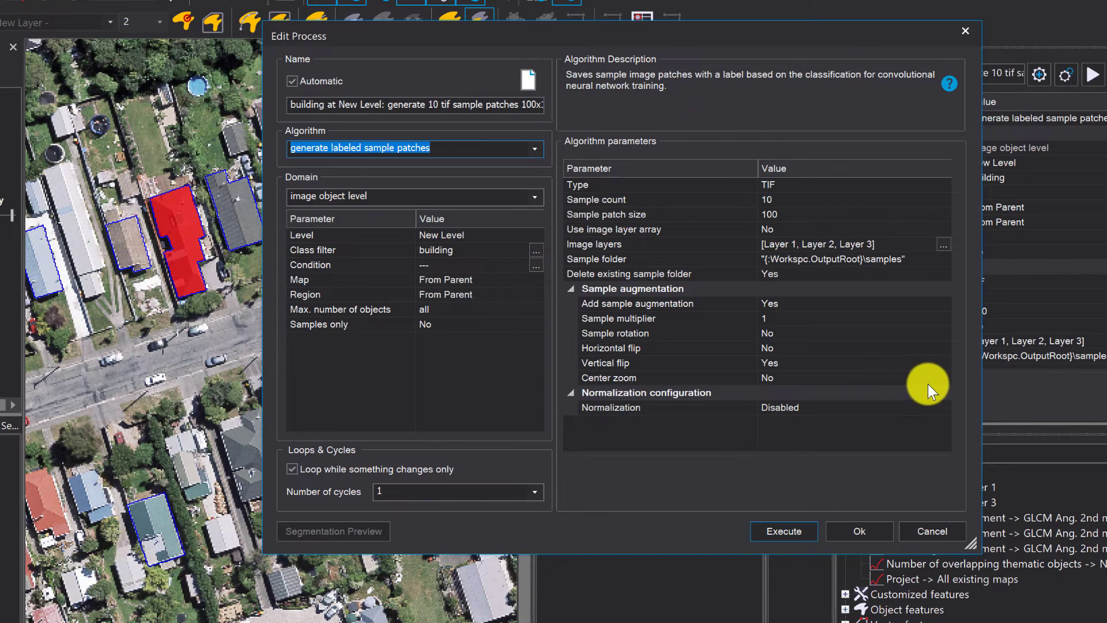
left_click(942, 363)
left_click(944, 363)
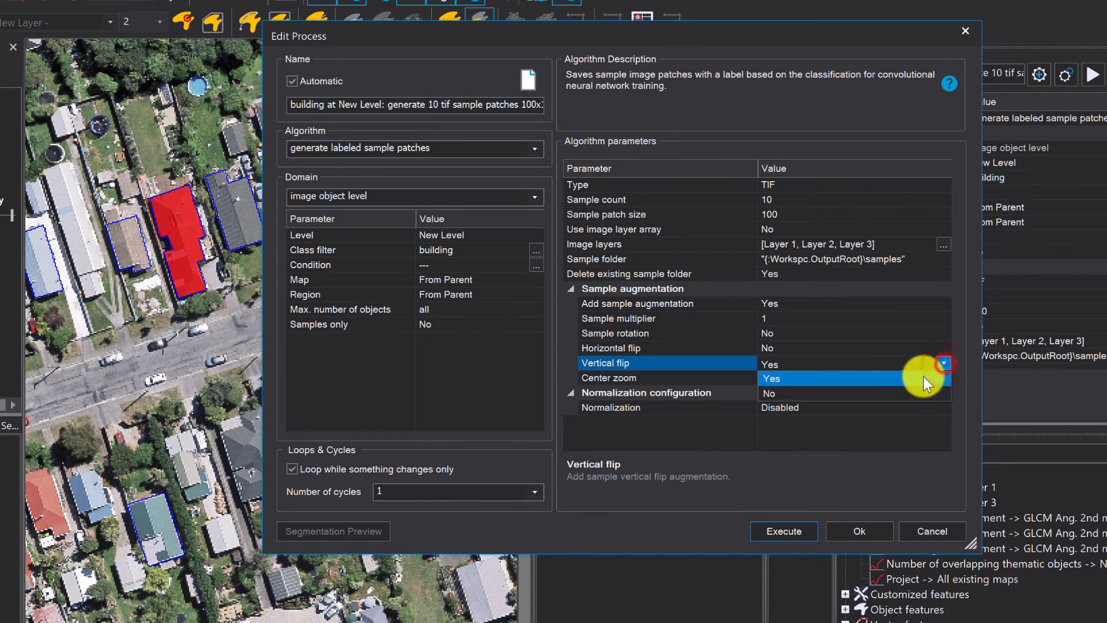
left_click(911, 393)
left_click(945, 378)
left_click(941, 378)
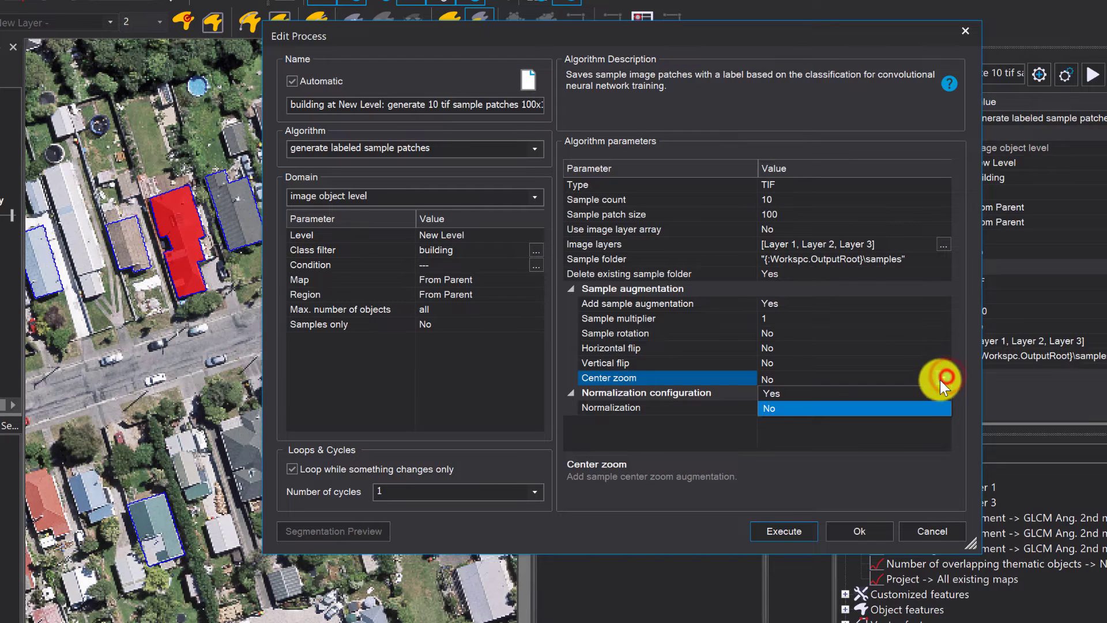
left_click(922, 393)
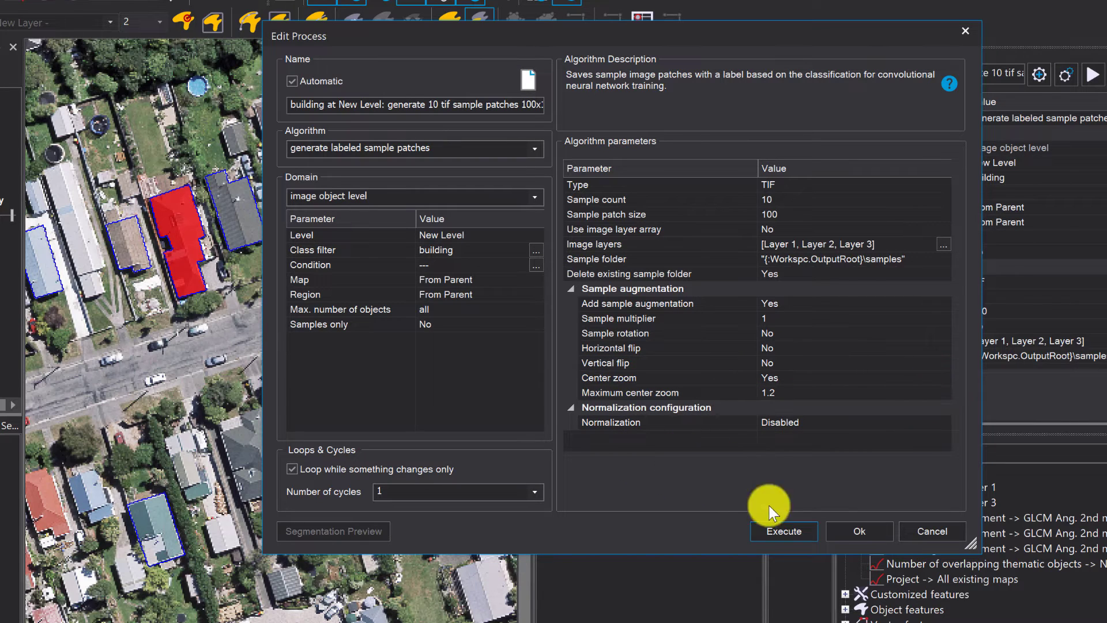
left_click(766, 531)
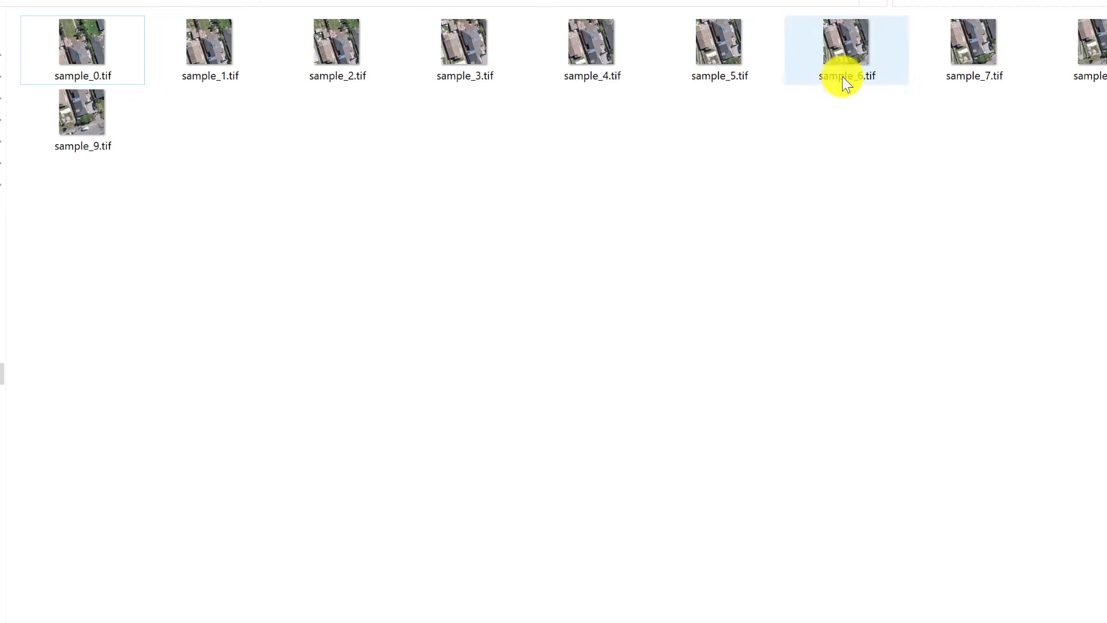
left_click(110, 45)
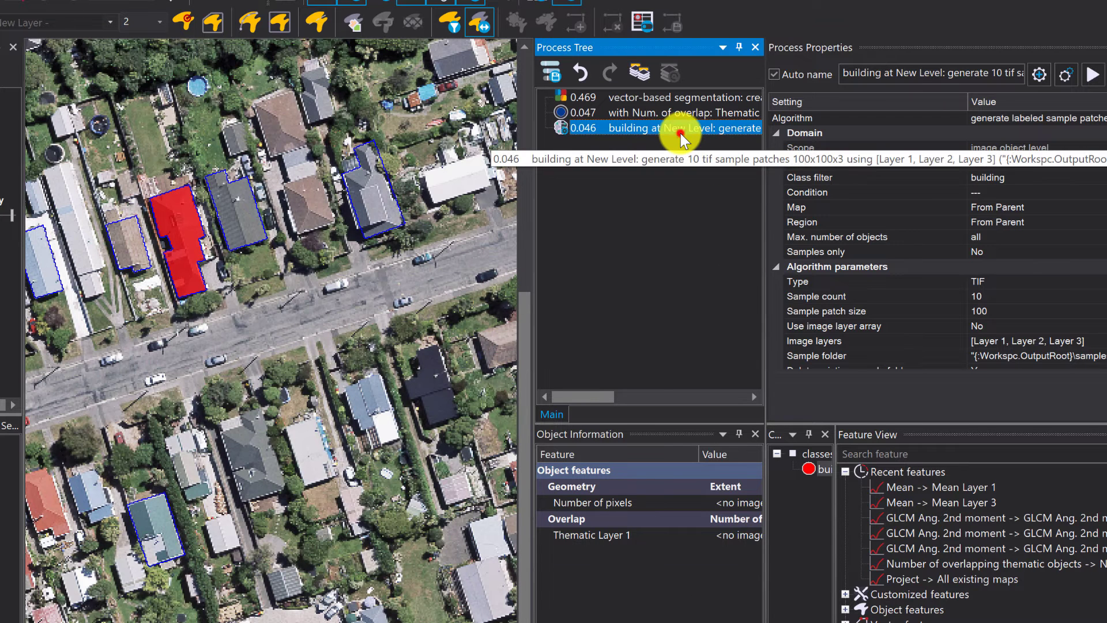
Reopen the sample patch process and set Sample rotation, Horizontal flip and Vertical flip to Yes
double_click(680, 133)
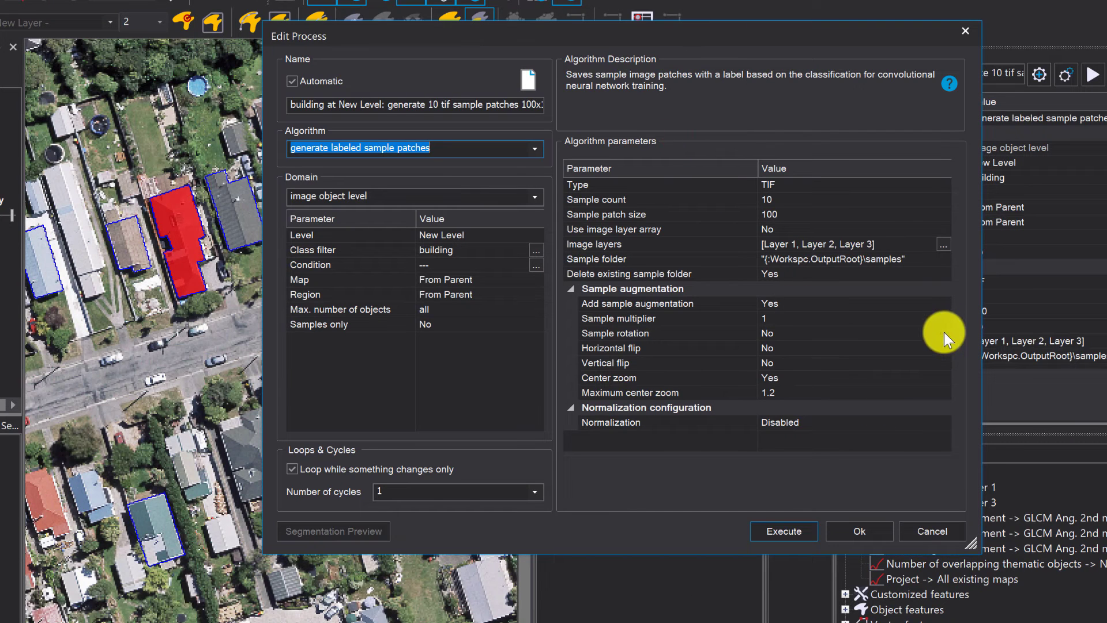
left_click(943, 332)
left_click(943, 332)
left_click(926, 348)
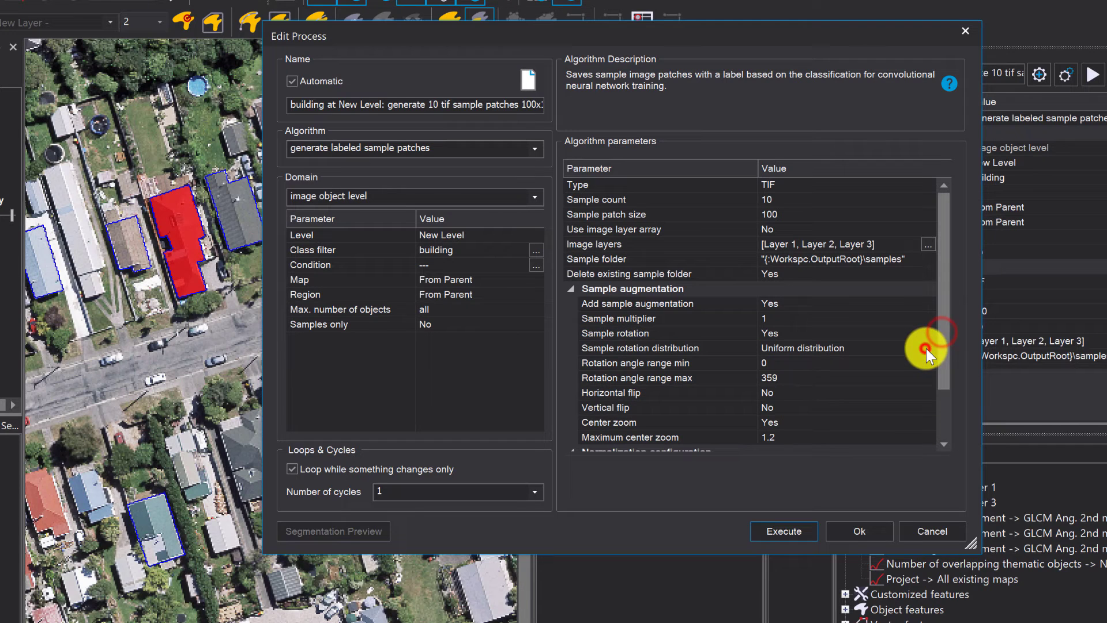
left_click(928, 392)
left_click(928, 393)
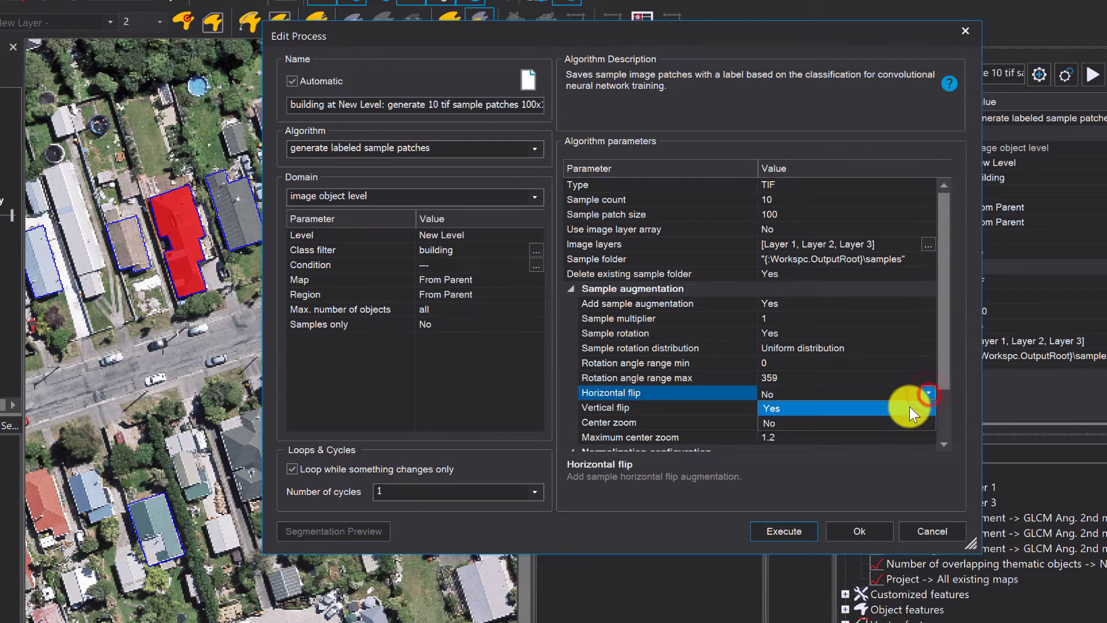
left_click(908, 407)
left_click(928, 416)
left_click(928, 407)
left_click(928, 407)
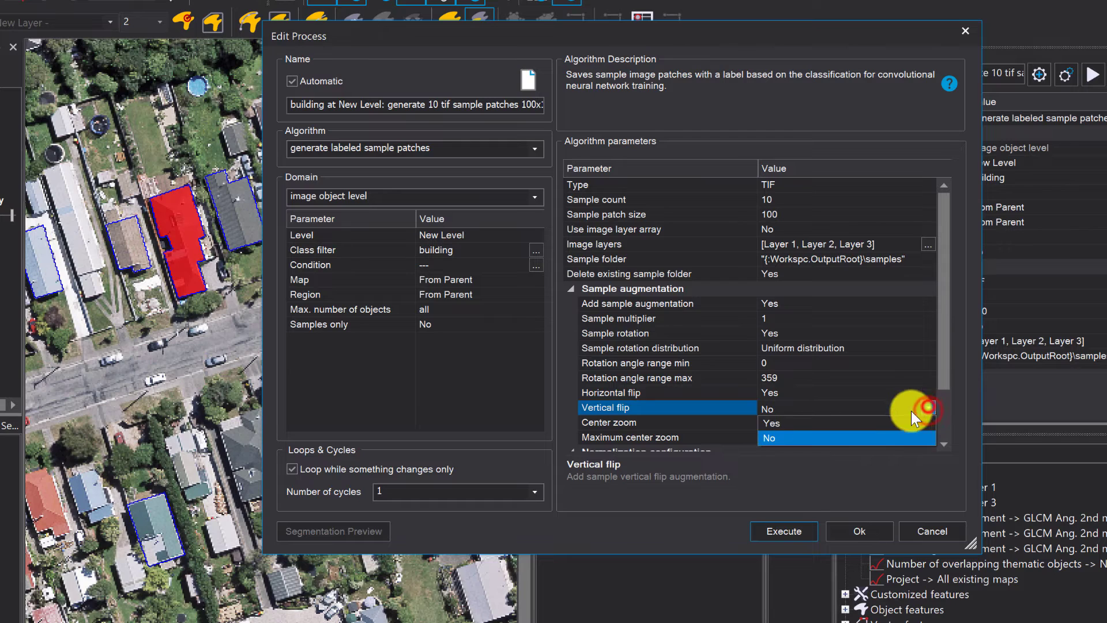
left_click(888, 422)
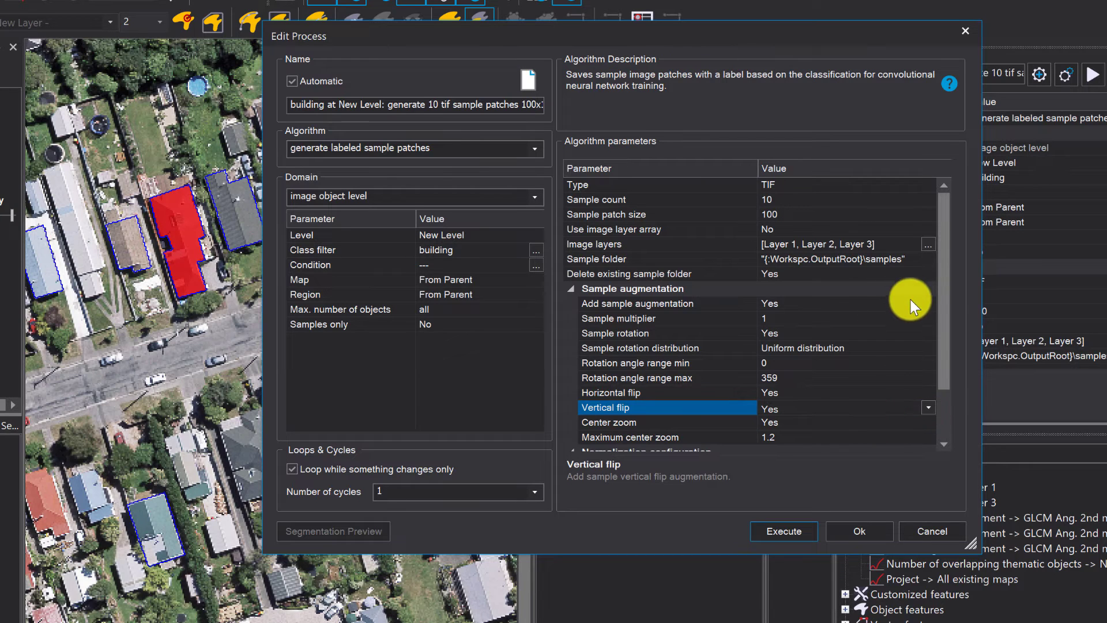
Set the sample multiplier to 10, execute the process, and look through the regenerated patches in the samples folder
left_click(885, 319)
type("10")
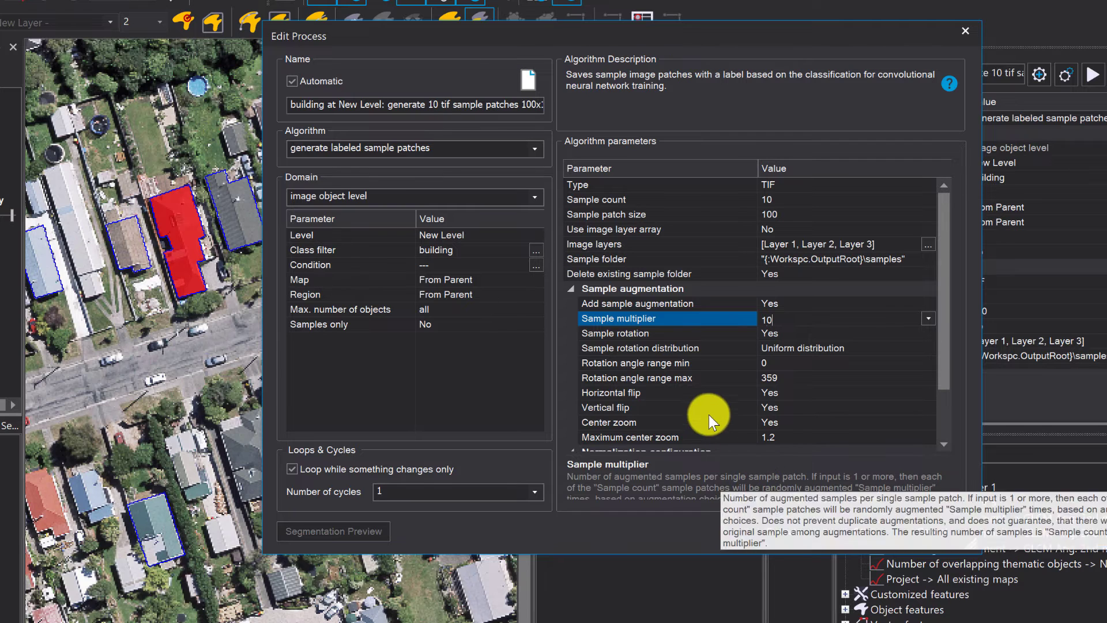
left_click(770, 522)
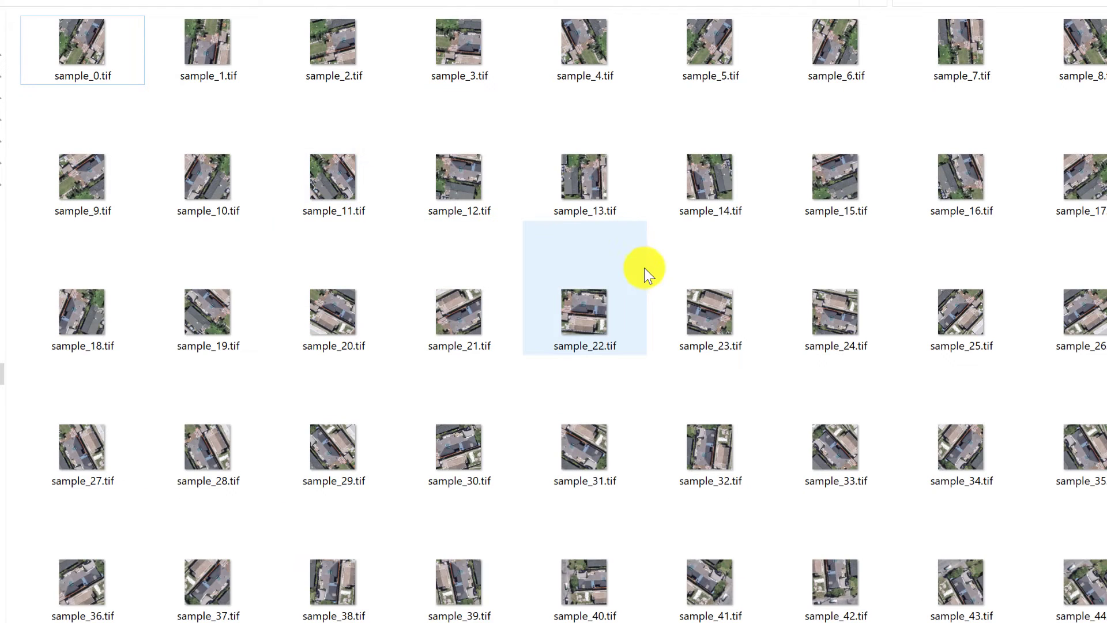
scroll(634, 295, "down", 5)
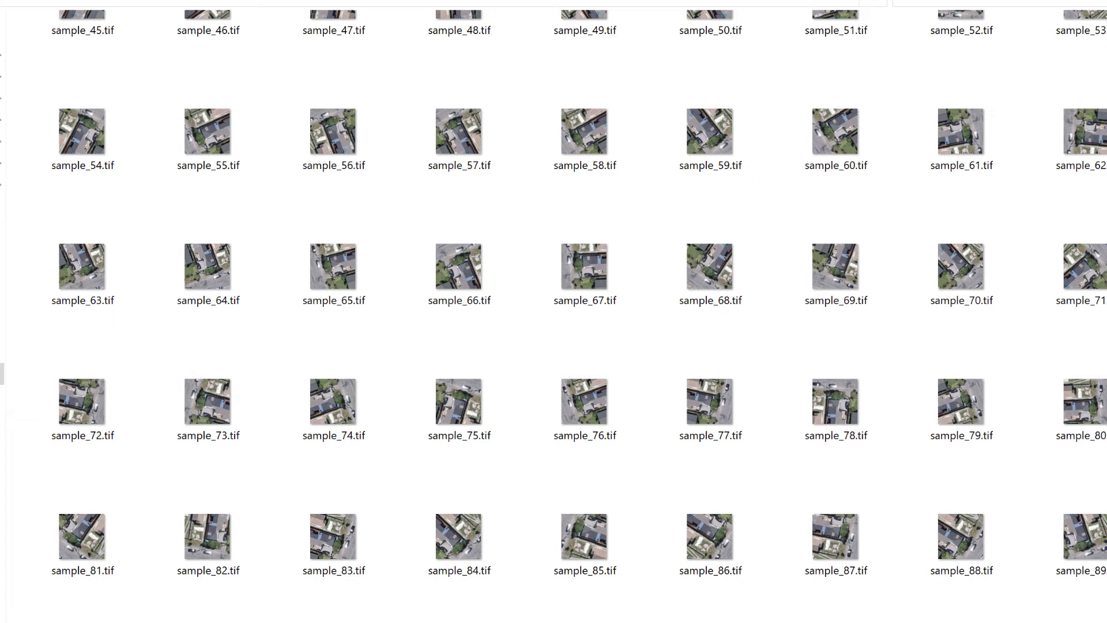
scroll(553, 311, "up", 5)
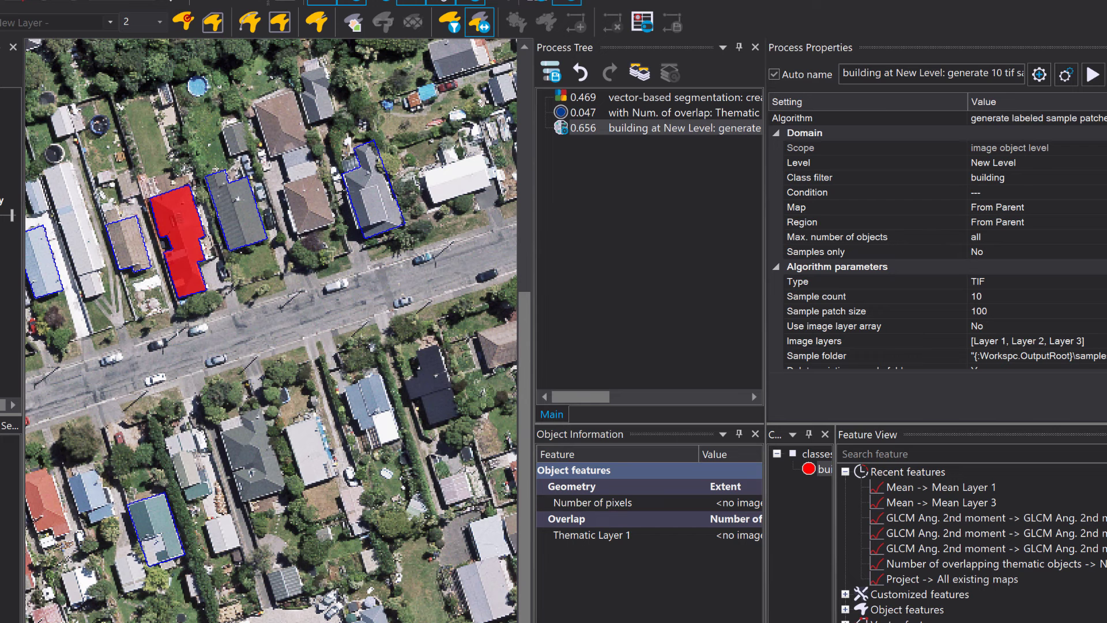
Execute the assign class process that classifies the objects overlapping Thematic Layer 1 as building
right_click(655, 109)
left_click(256, 283)
key("F5")
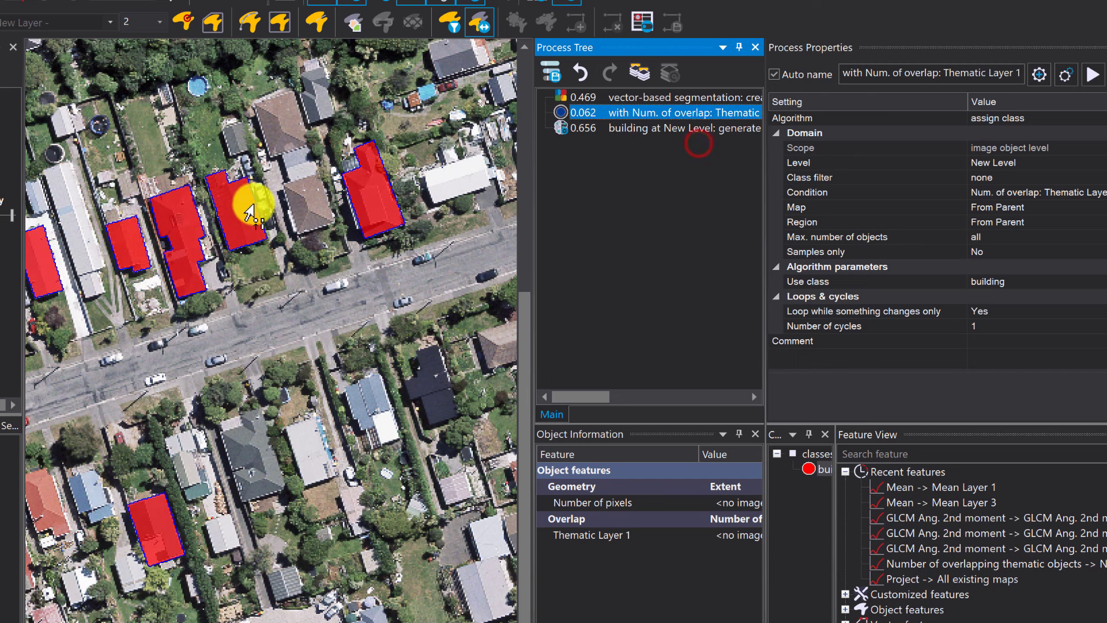
left_click(655, 128)
double_click(649, 112)
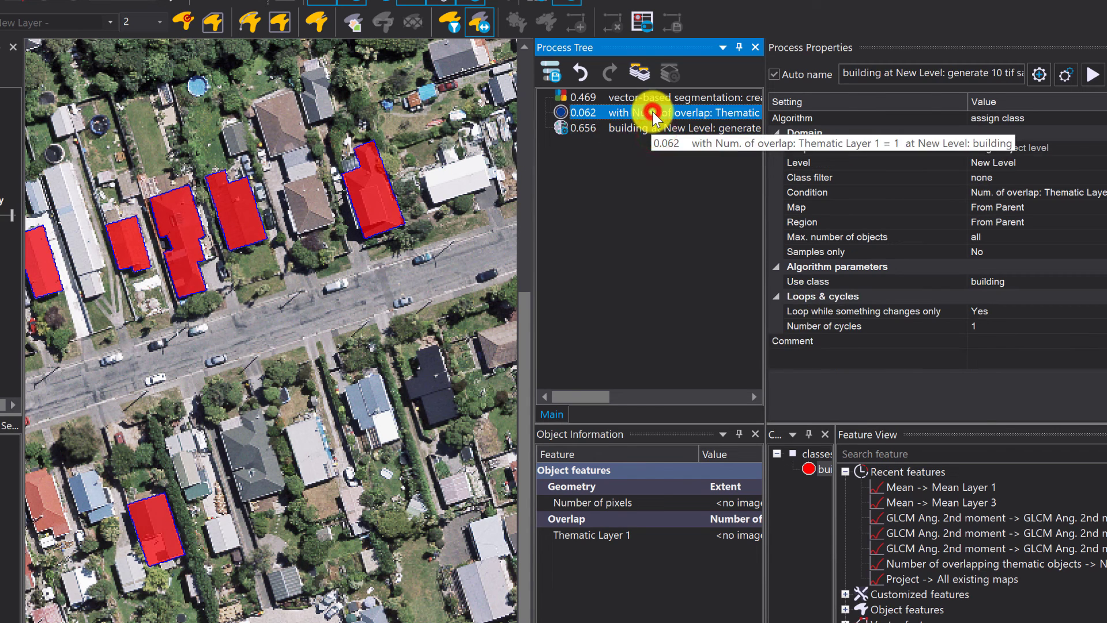
left_click(967, 31)
Reopen the sample patch process, set Sample count to 100, execute it, and browse the generated patches in the samples folder
double_click(688, 130)
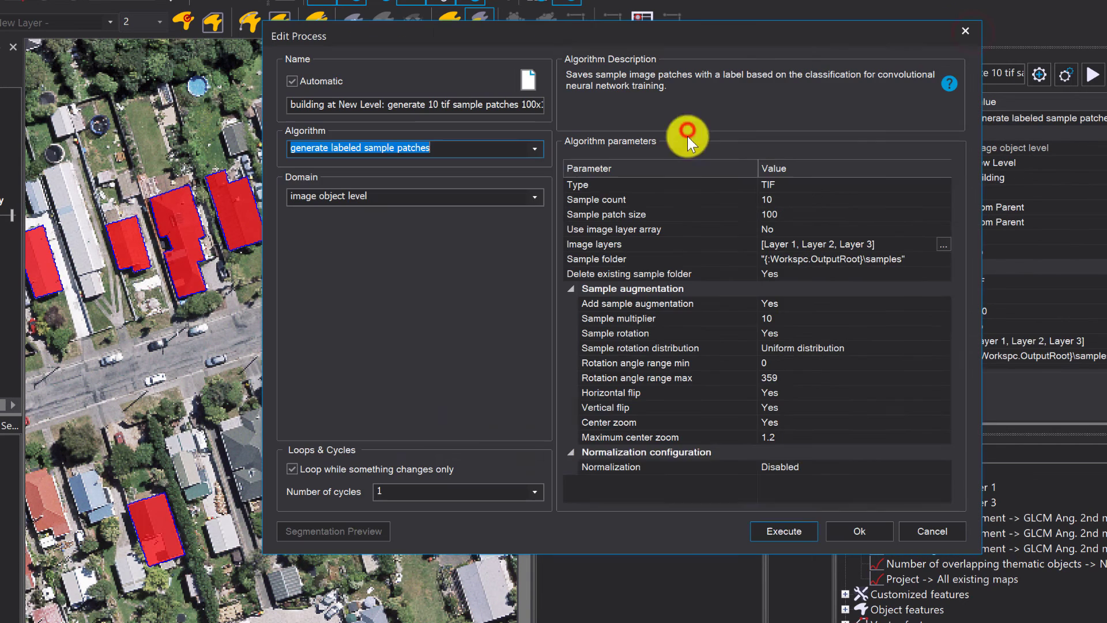
left_click(790, 216)
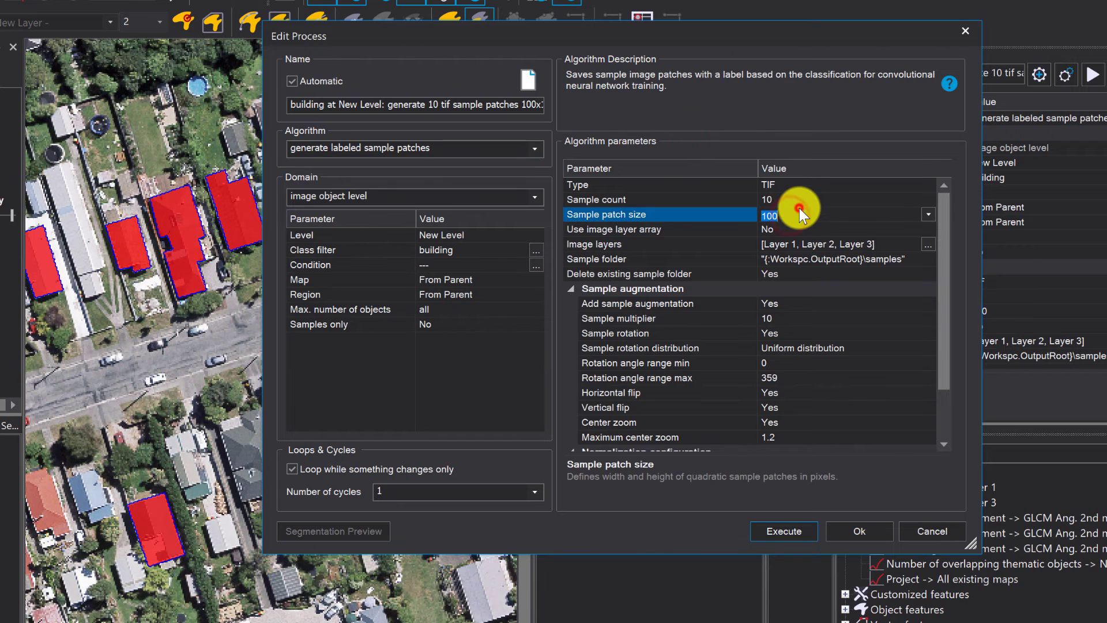
left_click(796, 200)
left_click(795, 199)
type("0")
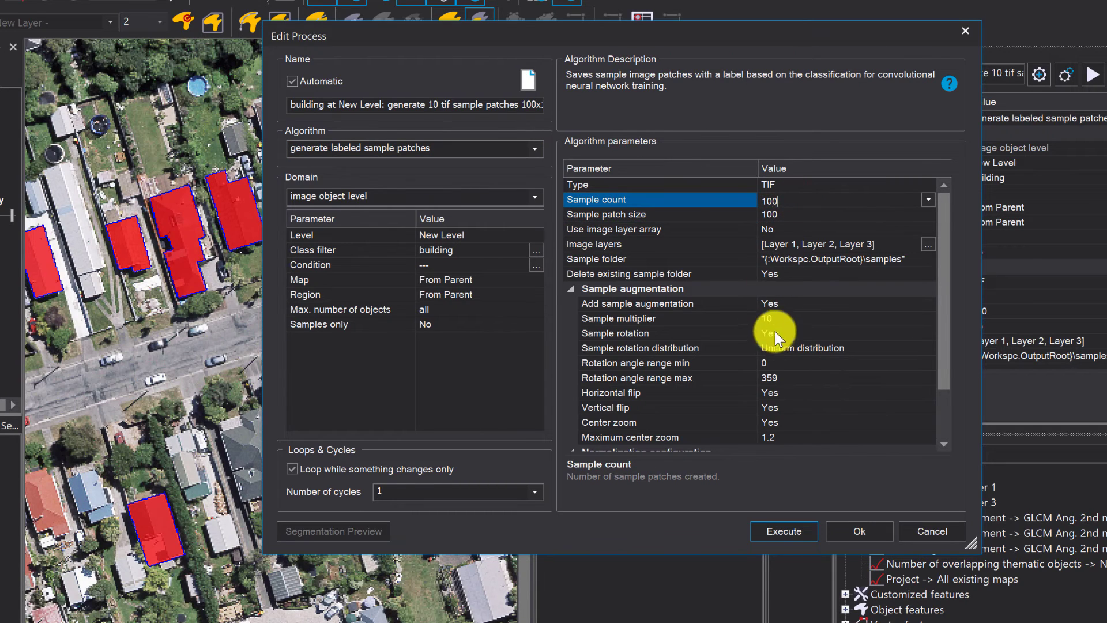
left_click(791, 309)
left_click(793, 312)
left_click(781, 531)
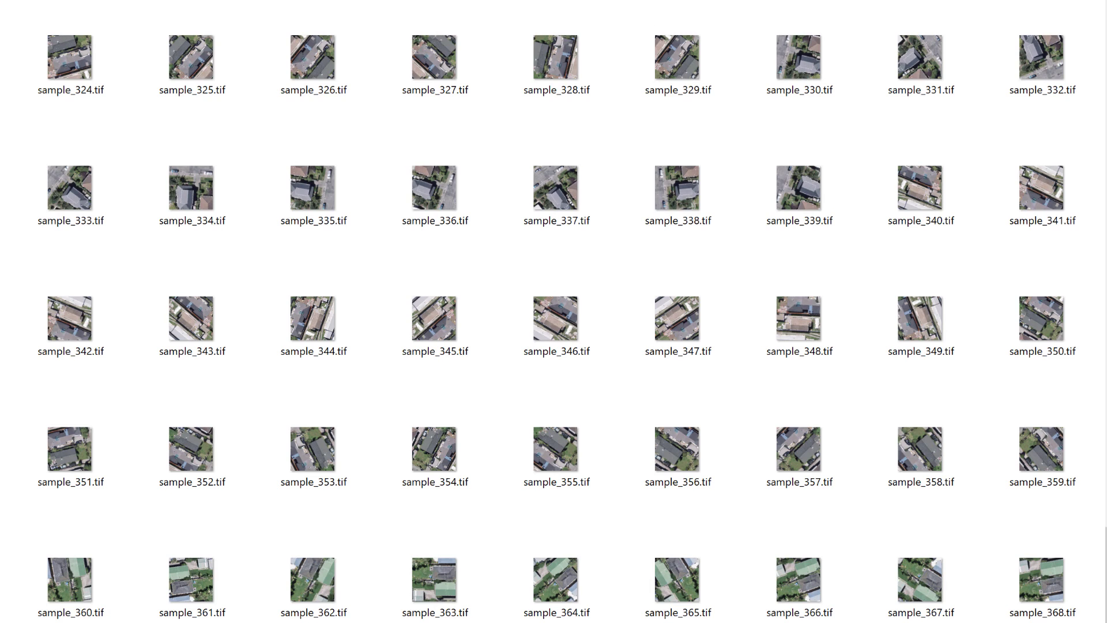
scroll(489, 111, "down", 5)
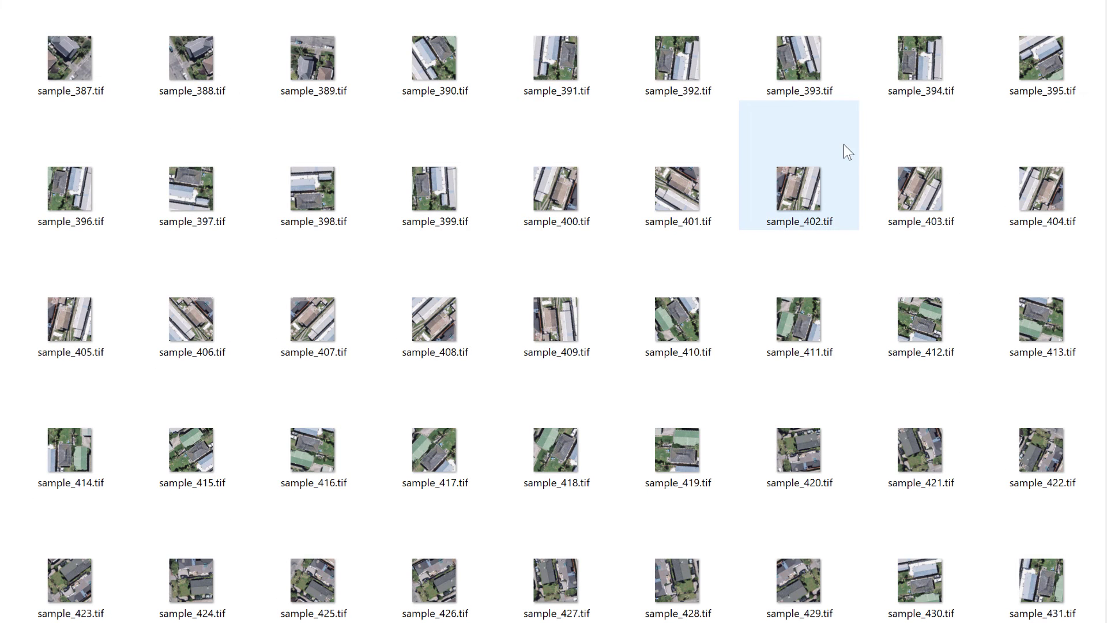
scroll(885, 257, "up", 13)
scroll(888, 261, "up", 8)
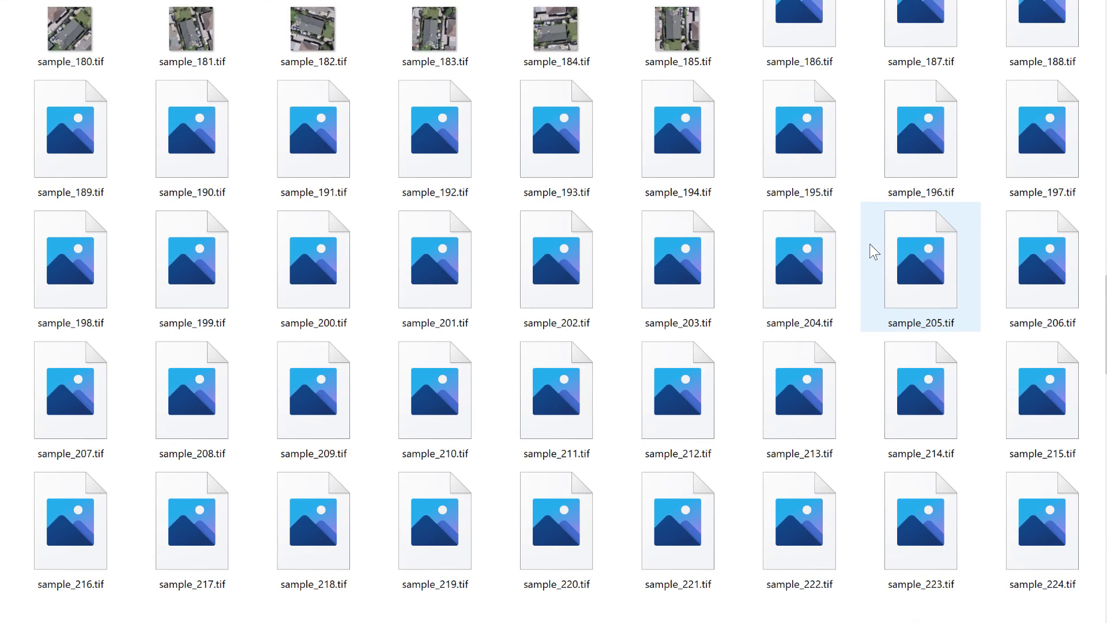